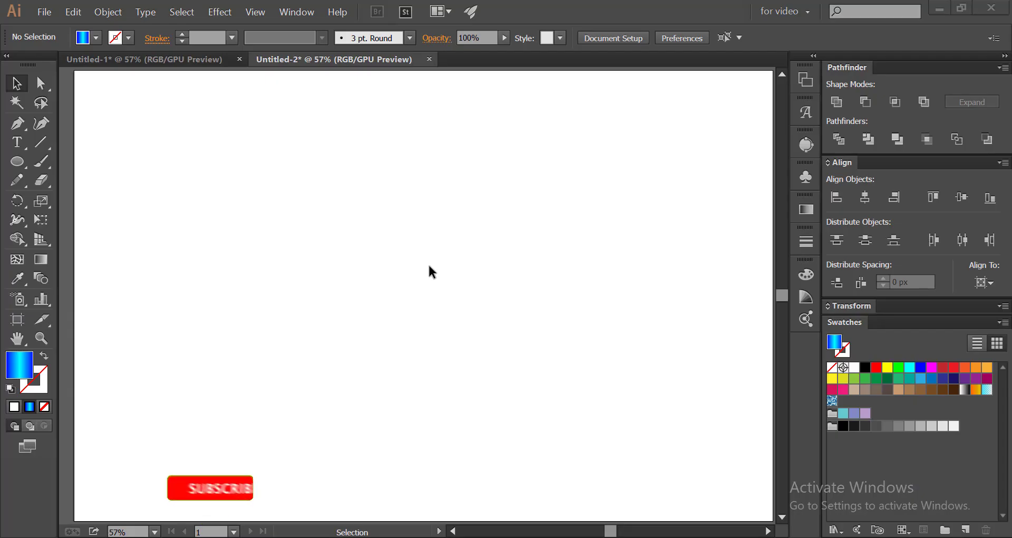
- Draw a large circle outward from the centre of the artboard with the Ellipse tool
{"action": "left_click", "coordinate": [19, 161]}
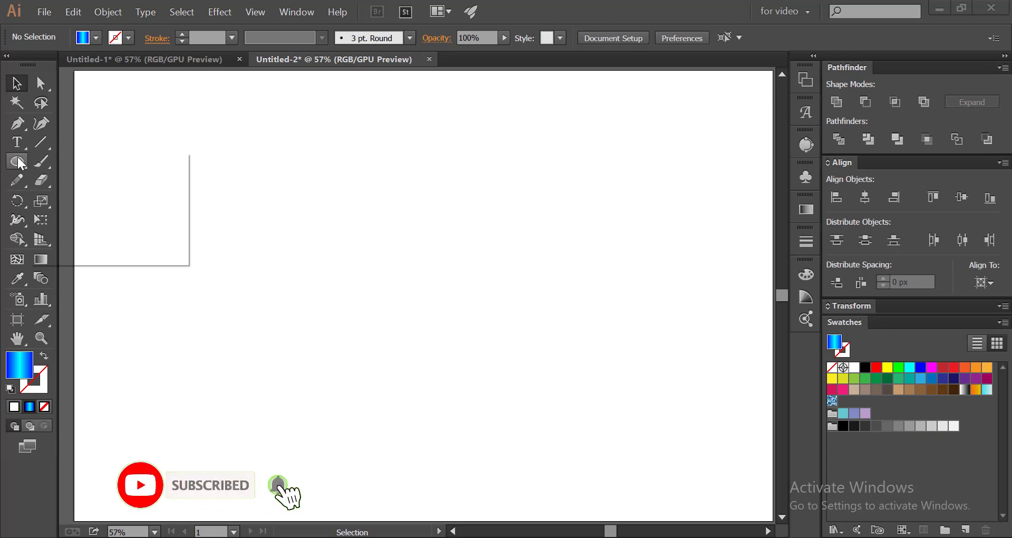
{"action": "left_click", "coordinate": [86, 200]}
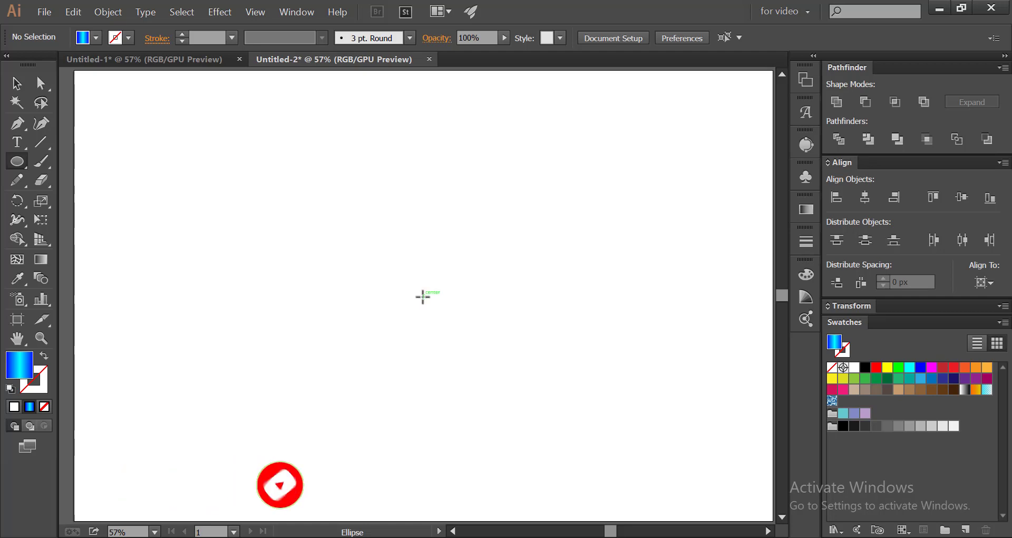
{"action": "left_click_drag", "start_coordinate": [423, 297], "coordinate": [512, 448]}
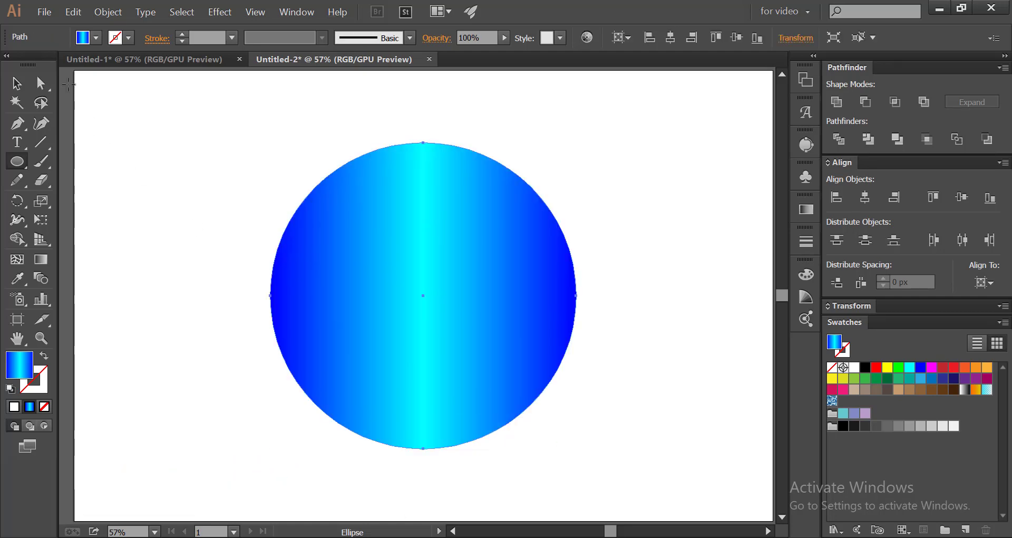
- Remove the large circle's fill and give it a black stroke
{"action": "left_click", "coordinate": [83, 42]}
{"action": "left_click", "coordinate": [11, 62]}
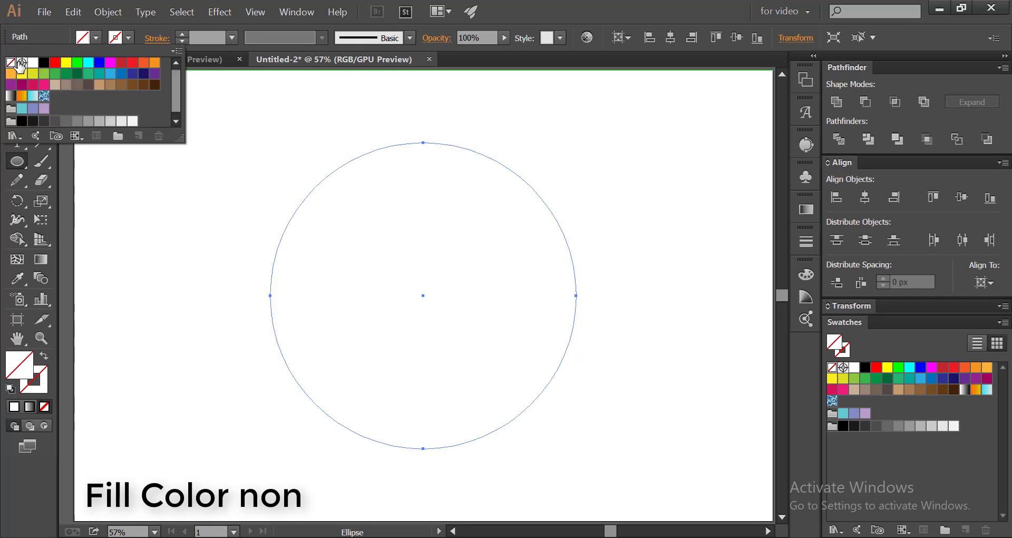
{"action": "left_click", "coordinate": [129, 40]}
{"action": "left_click", "coordinate": [43, 64]}
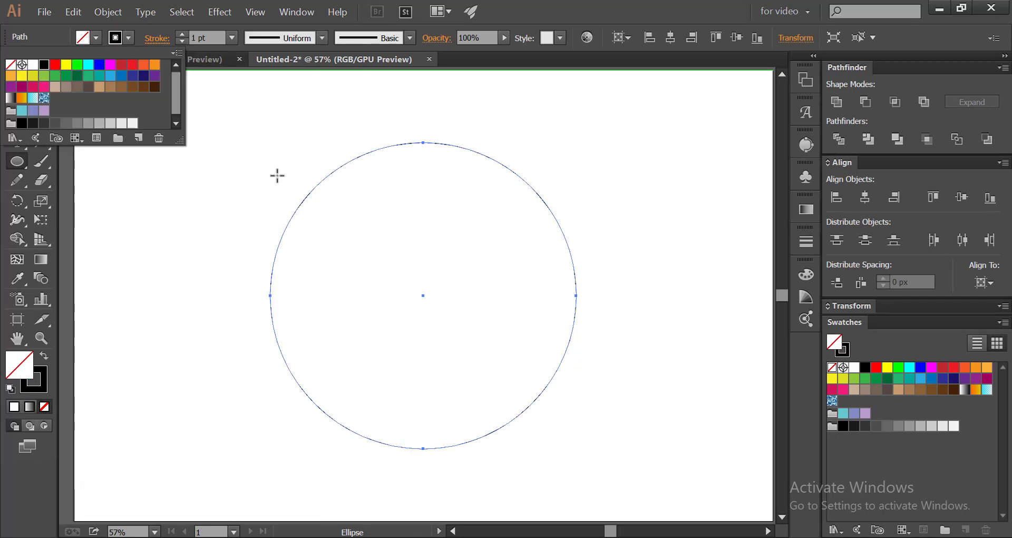
{"action": "left_click", "coordinate": [239, 159]}
{"action": "key", "text": "v"}
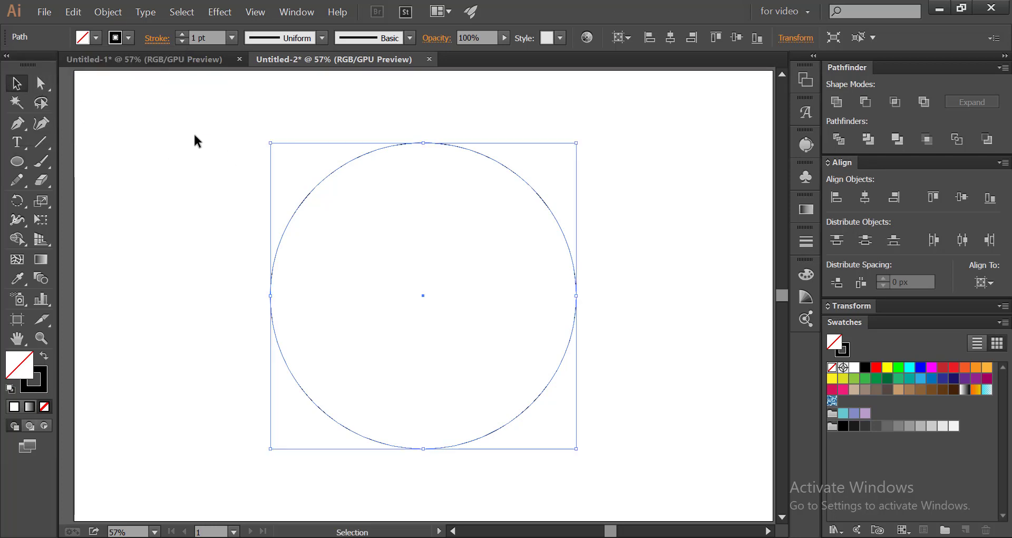
- Duplicate the large circle in place and scale the copy down around its centre to about a third of the size
{"action": "left_click", "coordinate": [73, 11]}
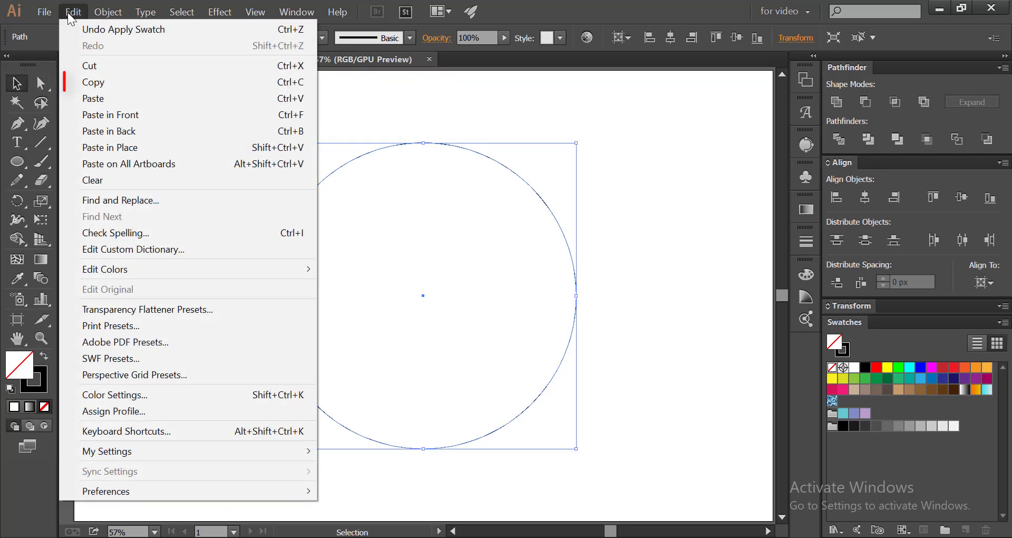
{"action": "left_click", "coordinate": [82, 82]}
{"action": "left_click", "coordinate": [73, 12]}
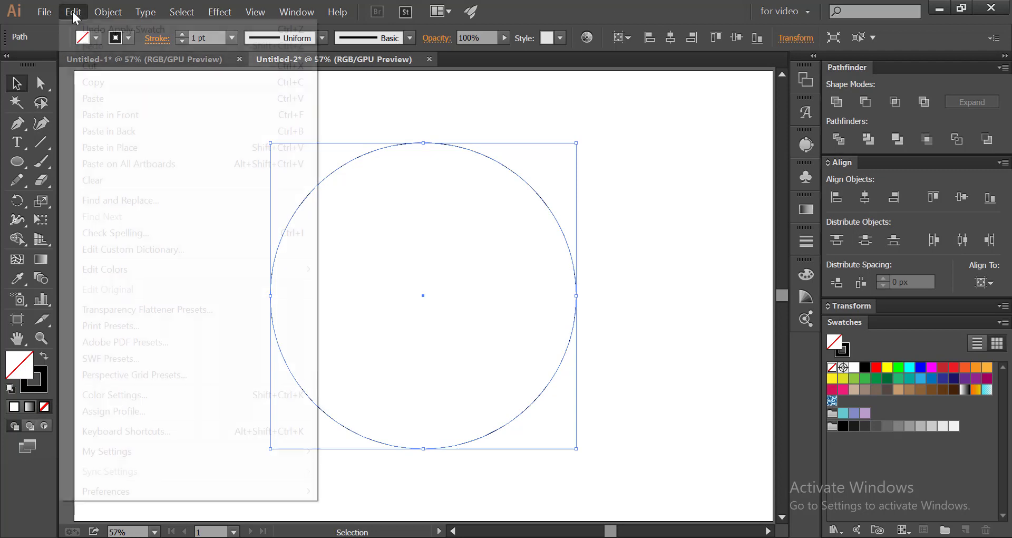
{"action": "left_click", "coordinate": [85, 147]}
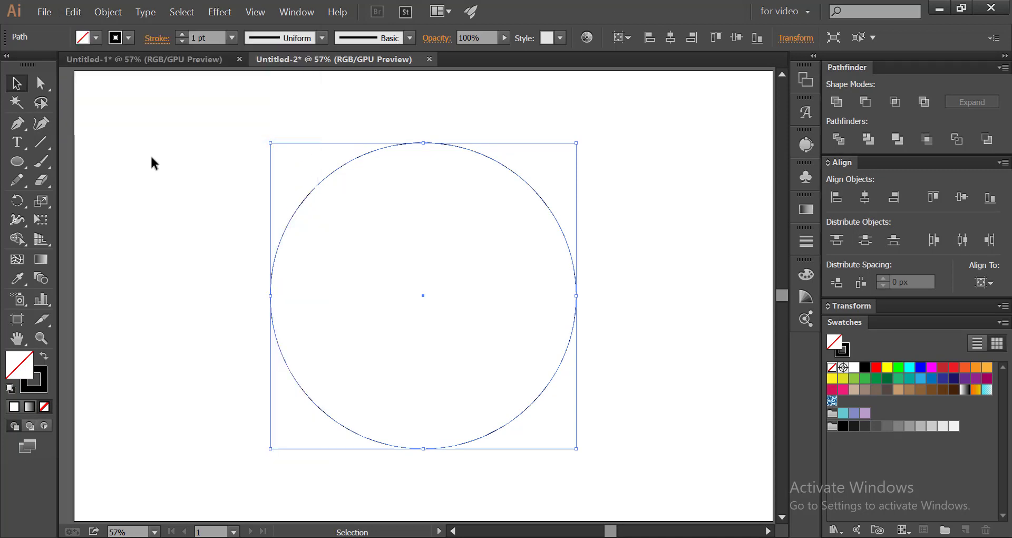
{"action": "left_click_drag", "start_coordinate": [272, 146], "coordinate": [335, 247]}
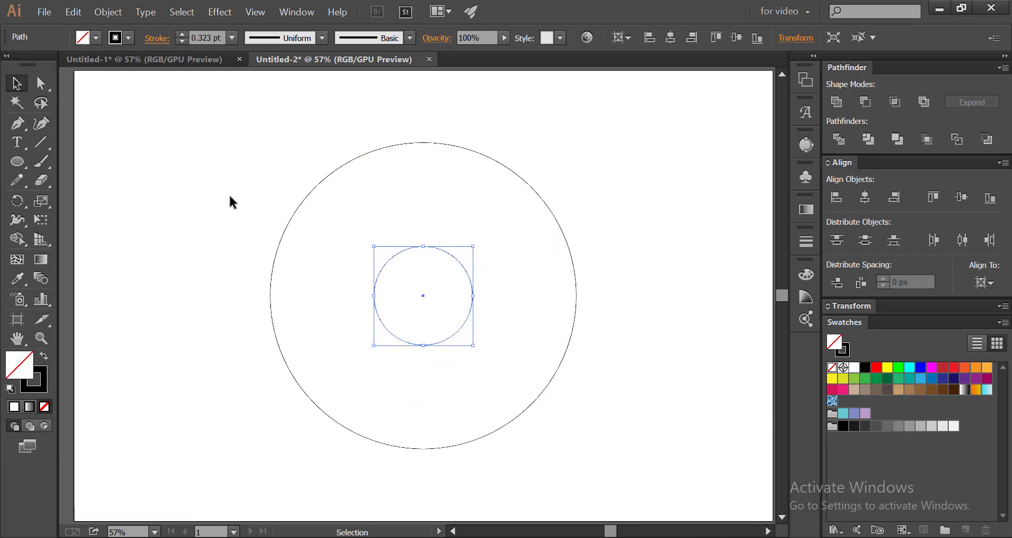
- Duplicate the small inner circle in place and enlarge the copy up and rightward until it meets the large circle's top and right extents
{"action": "left_click", "coordinate": [376, 263]}
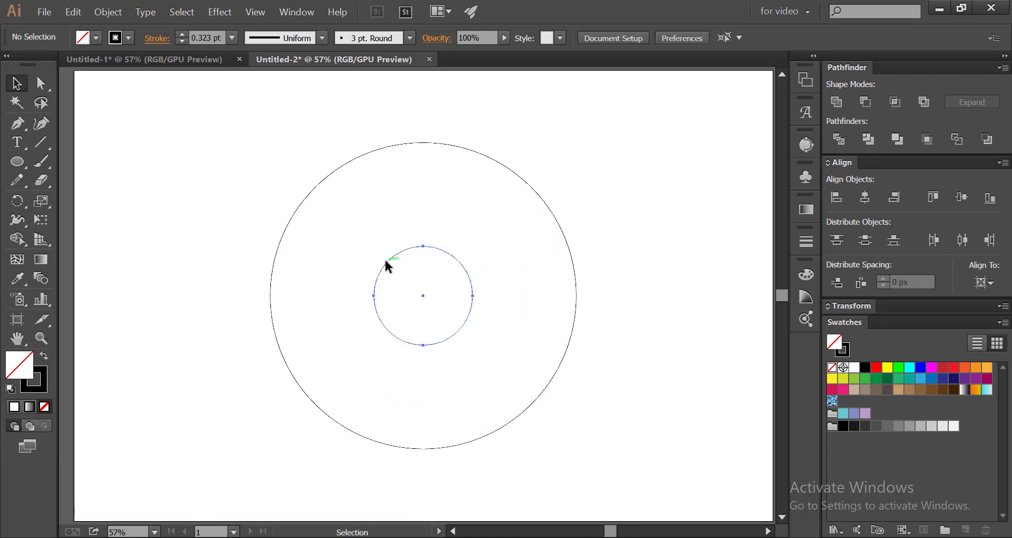
{"action": "left_click", "coordinate": [386, 261]}
{"action": "left_click", "coordinate": [73, 11]}
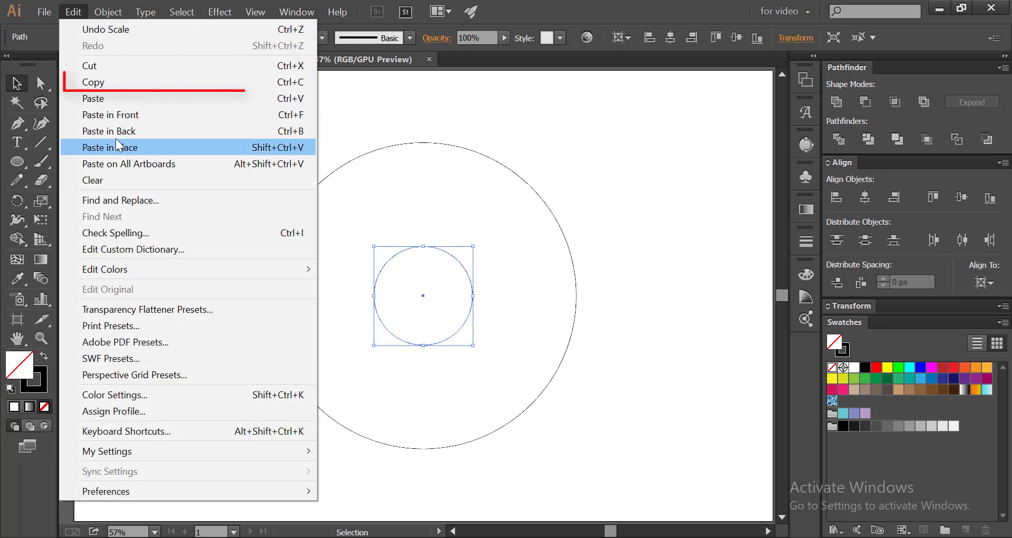
{"action": "left_click", "coordinate": [97, 83]}
{"action": "left_click", "coordinate": [74, 12]}
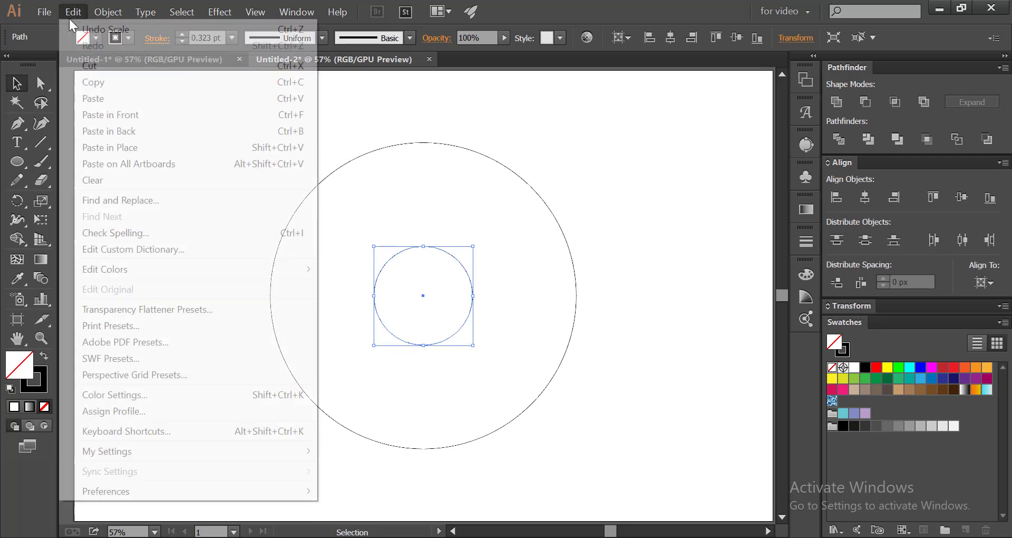
{"action": "left_click", "coordinate": [105, 141]}
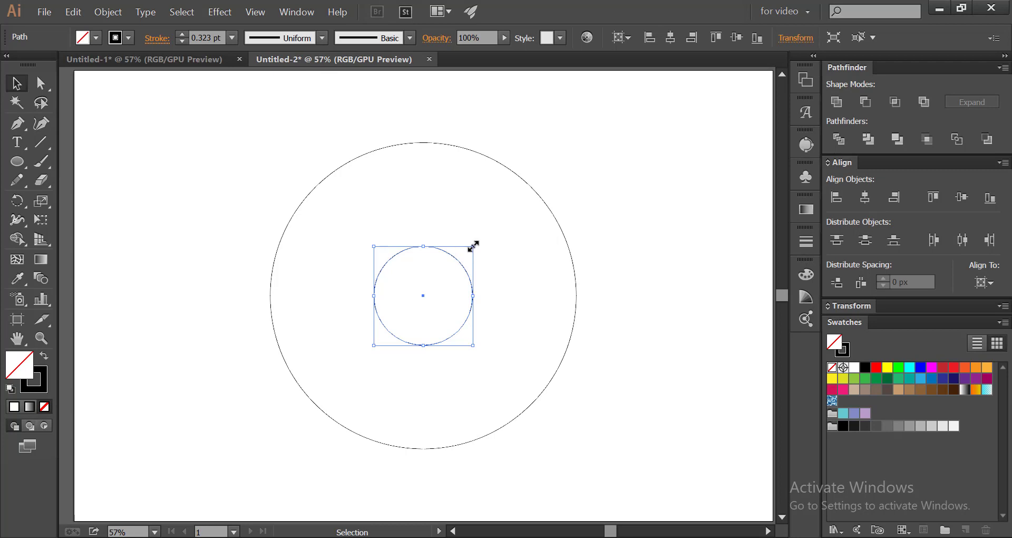
{"action": "left_click_drag", "start_coordinate": [473, 245], "coordinate": [577, 98]}
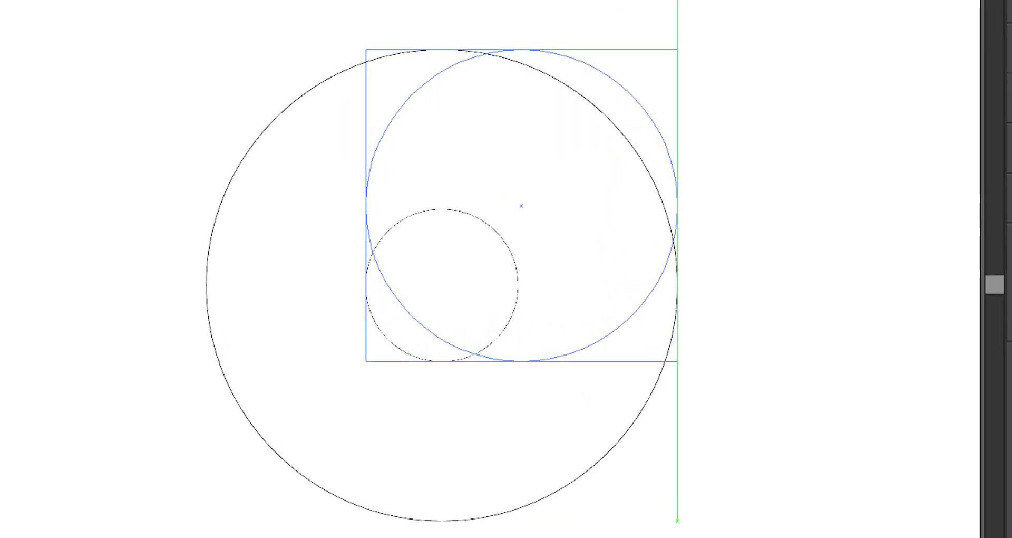
{"action": "left_click_drag", "start_coordinate": [678, 49], "coordinate": [673, 1]}
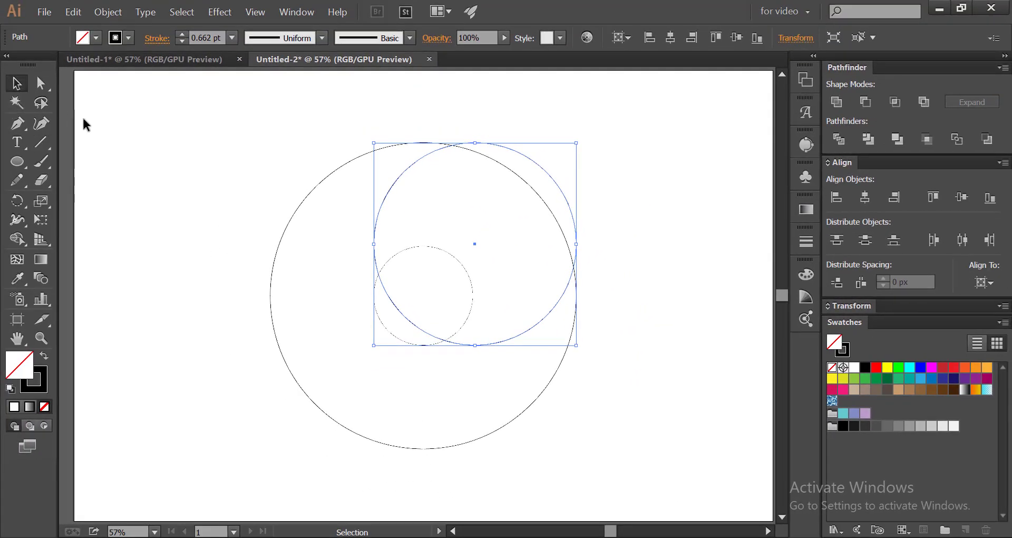
- Duplicate the medium circle in place and move the copy straight down about 345 px to the large circle's bottom extent
{"action": "left_click", "coordinate": [389, 207]}
{"action": "left_click", "coordinate": [372, 199]}
{"action": "left_click", "coordinate": [73, 11]}
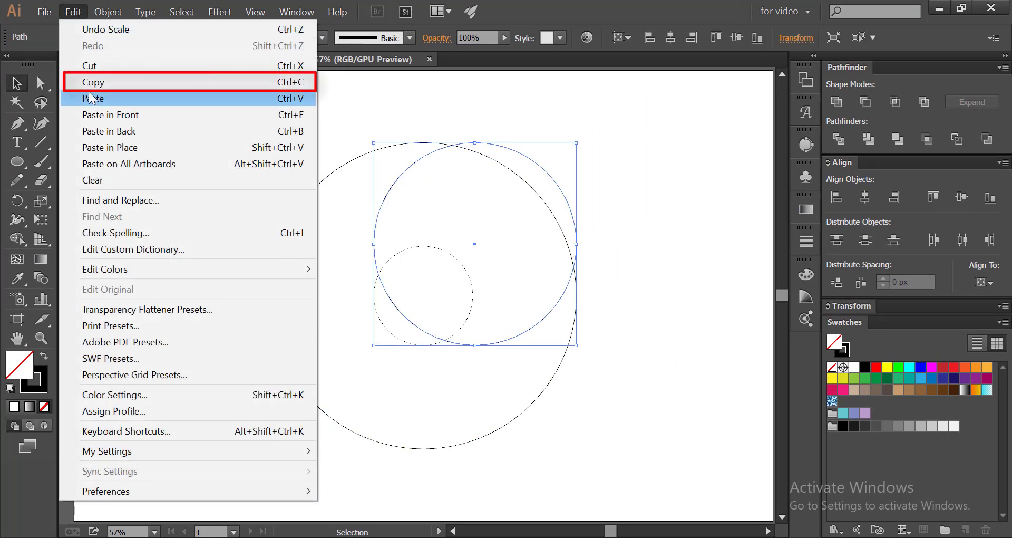
{"action": "left_click", "coordinate": [93, 82]}
{"action": "left_click", "coordinate": [79, 16]}
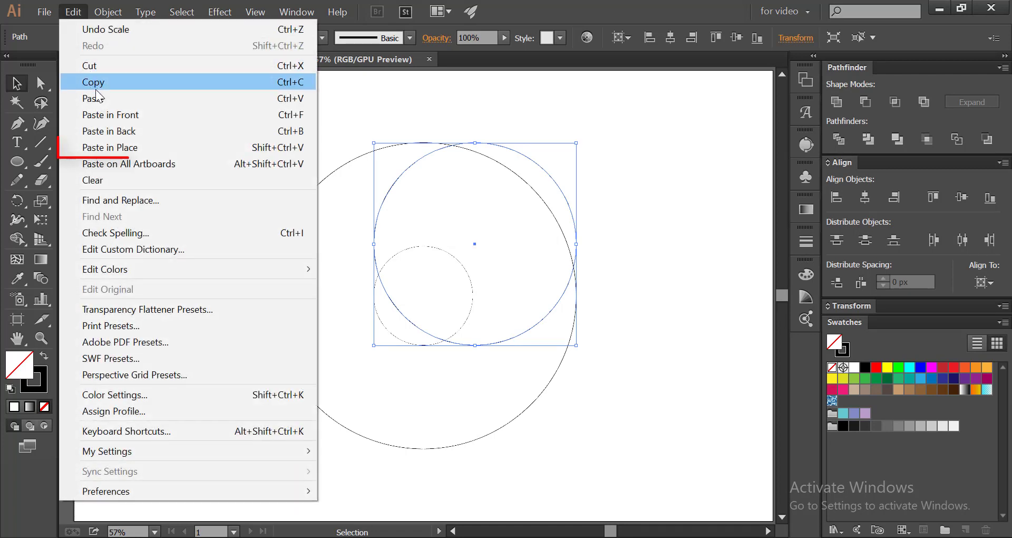
{"action": "left_click", "coordinate": [105, 148]}
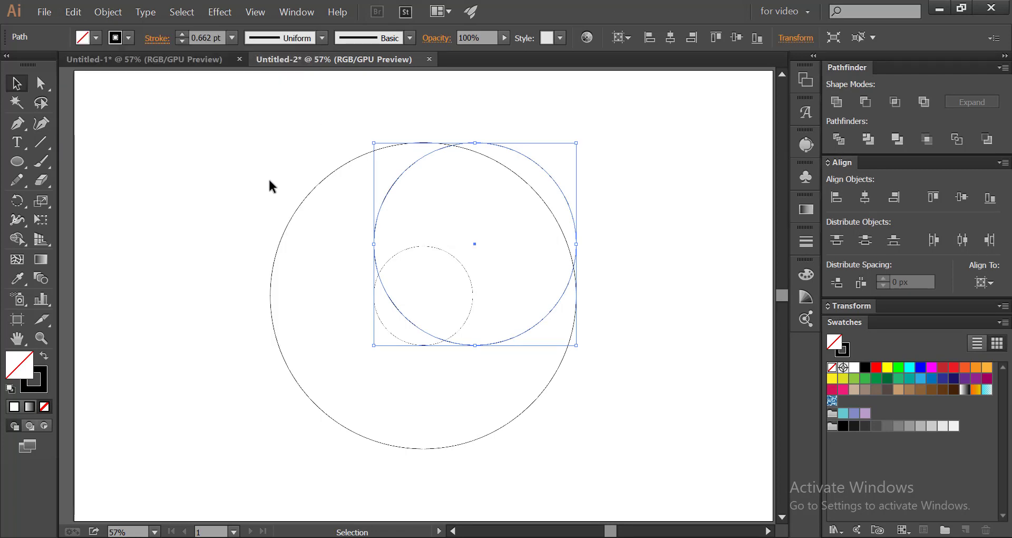
{"action": "left_click_drag", "start_coordinate": [476, 244], "coordinate": [470, 346]}
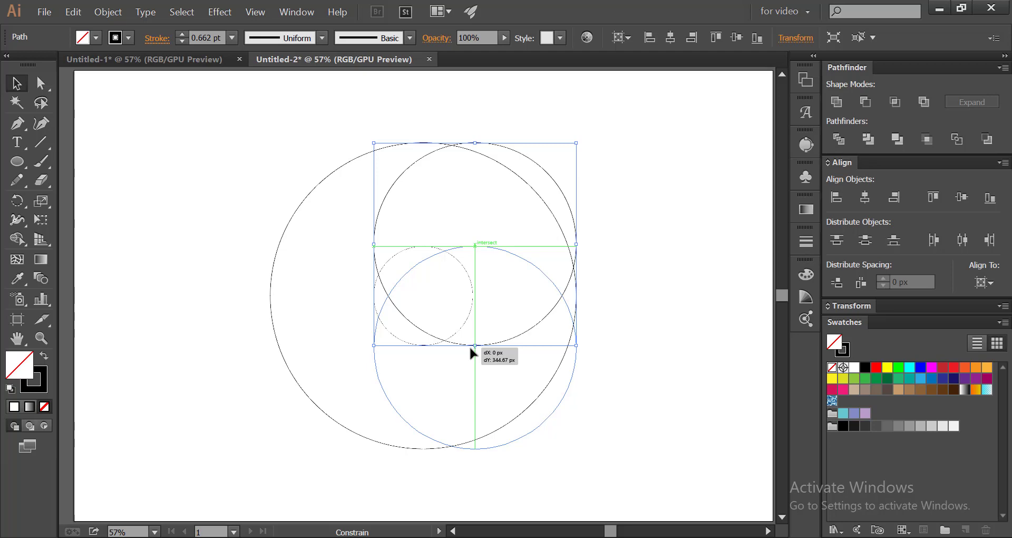
{"action": "left_click_drag", "start_coordinate": [470, 346], "coordinate": [469, 346]}
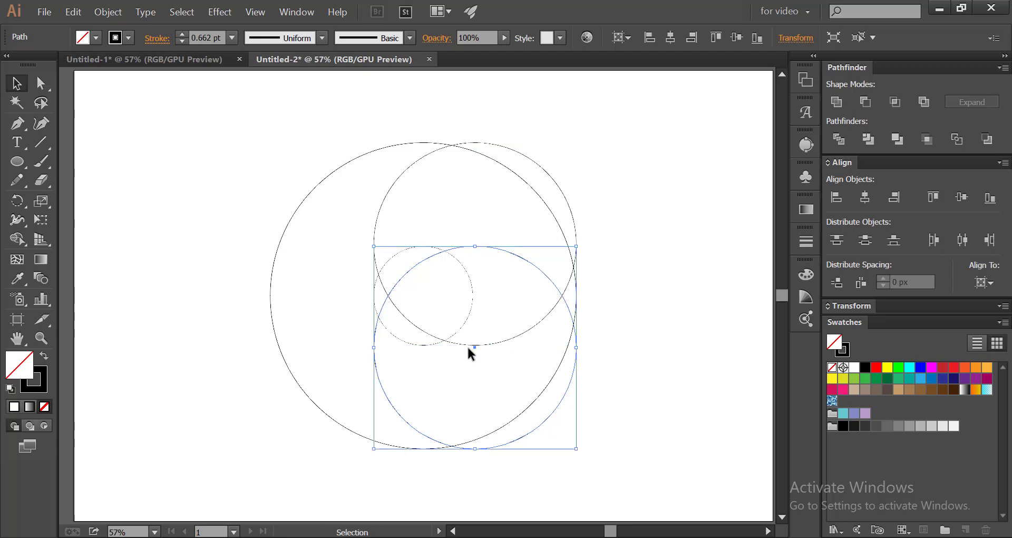
- Align all four circles to their common horizontal centre
{"action": "left_click", "coordinate": [277, 164]}
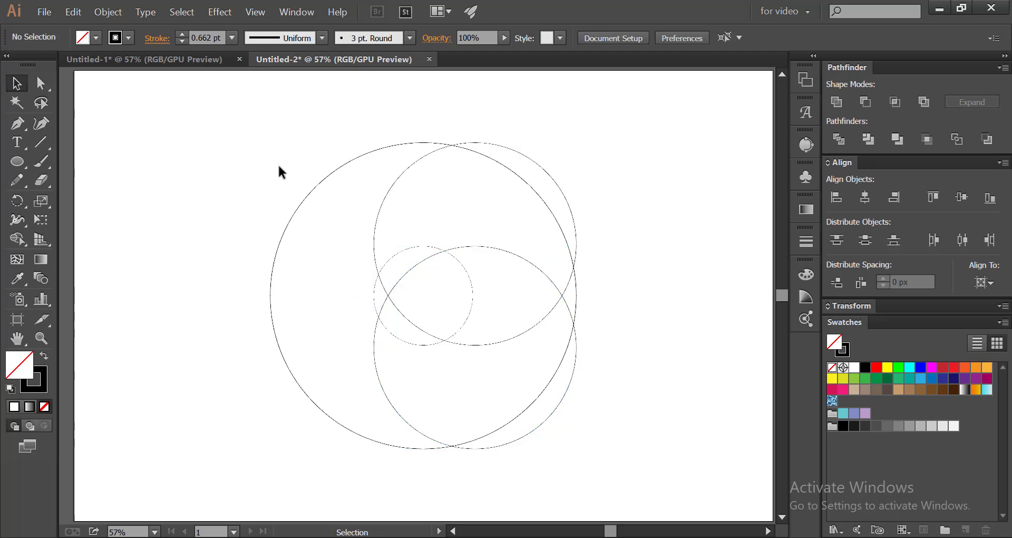
{"action": "left_click_drag", "start_coordinate": [319, 279], "coordinate": [620, 501]}
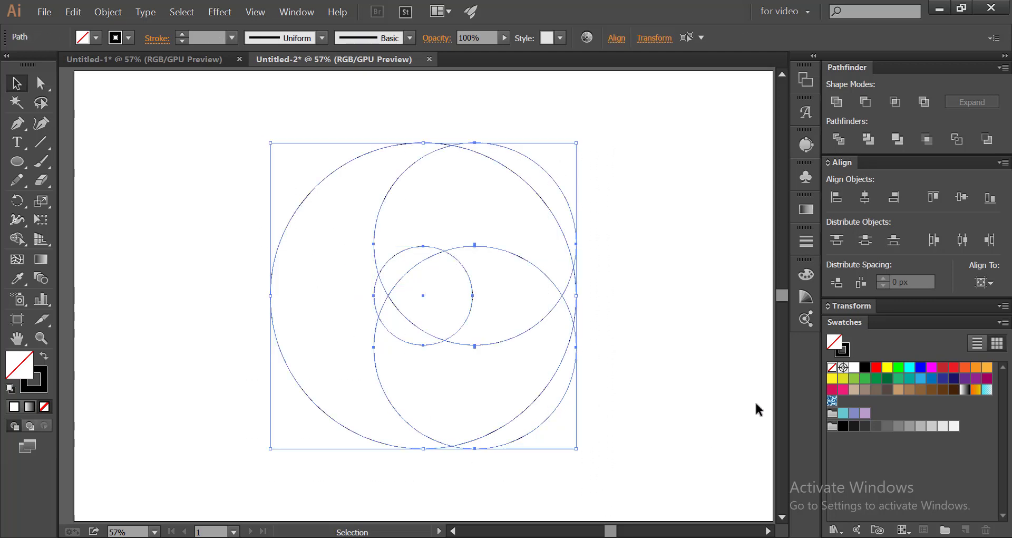
{"action": "left_click", "coordinate": [865, 197]}
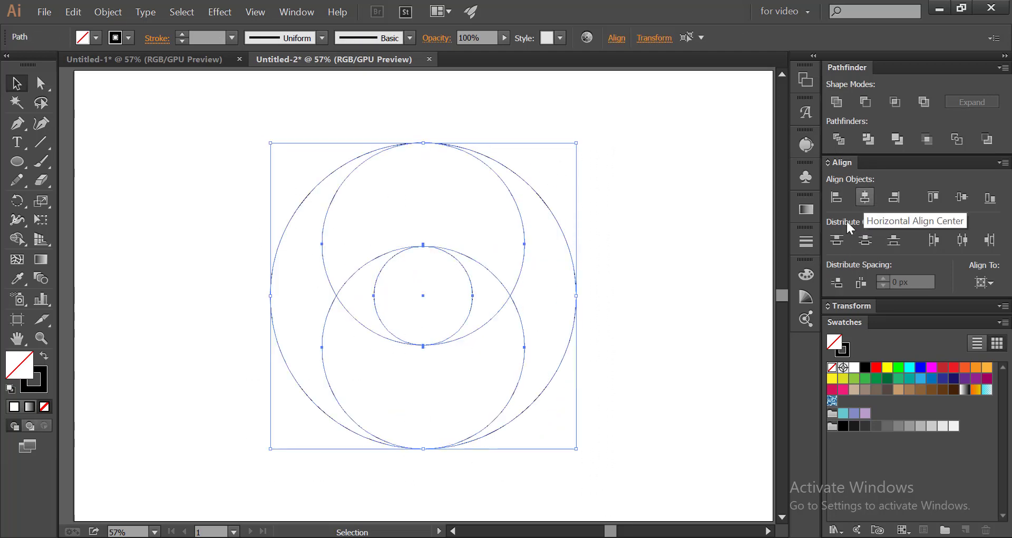
{"action": "left_click", "coordinate": [626, 392]}
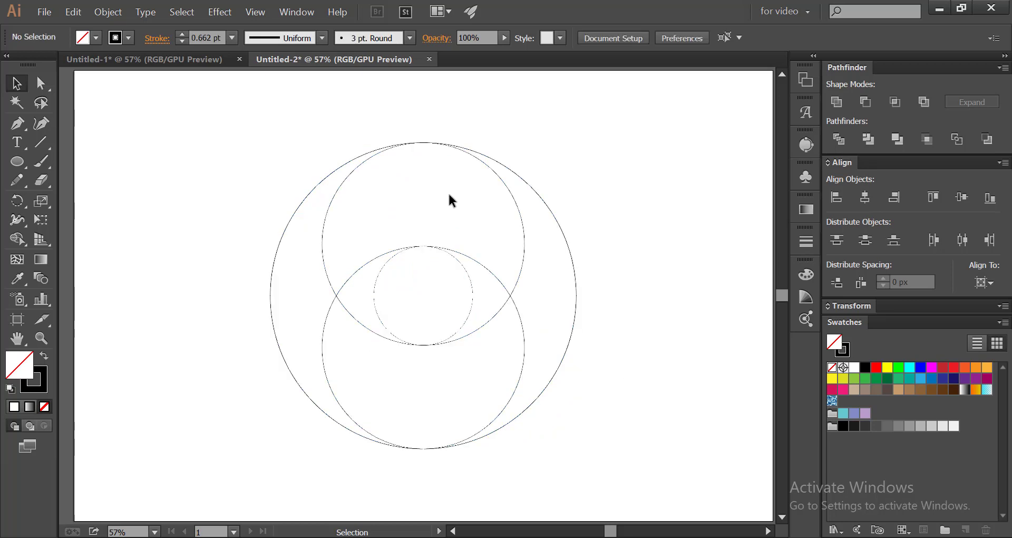
- Examine the contact points between the medium circles and the large circle at its top and bottom
{"action": "scroll", "coordinate": [420, 142], "scroll_direction": "up", "scroll_amount": 7}
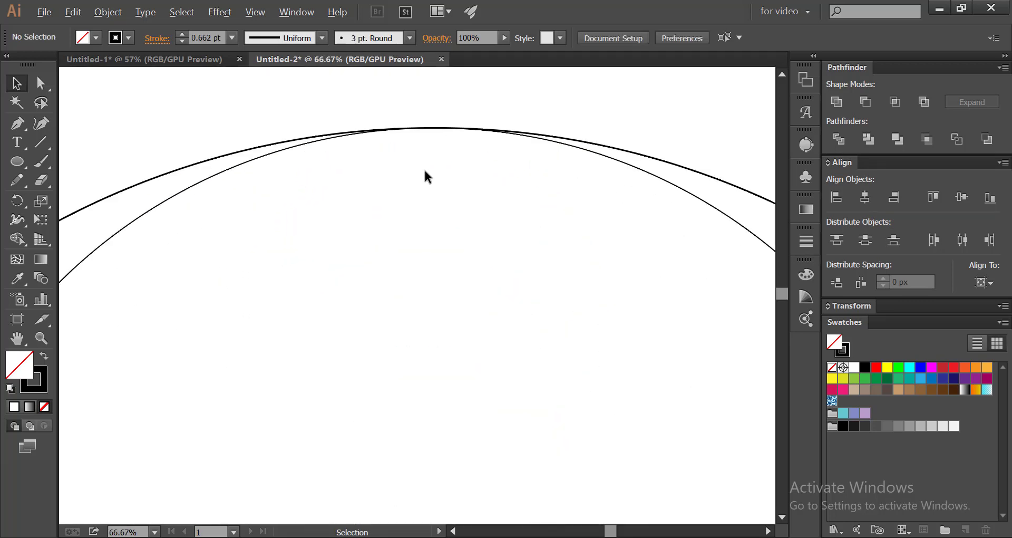
{"action": "scroll", "coordinate": [424, 163], "scroll_direction": "down", "scroll_amount": 5}
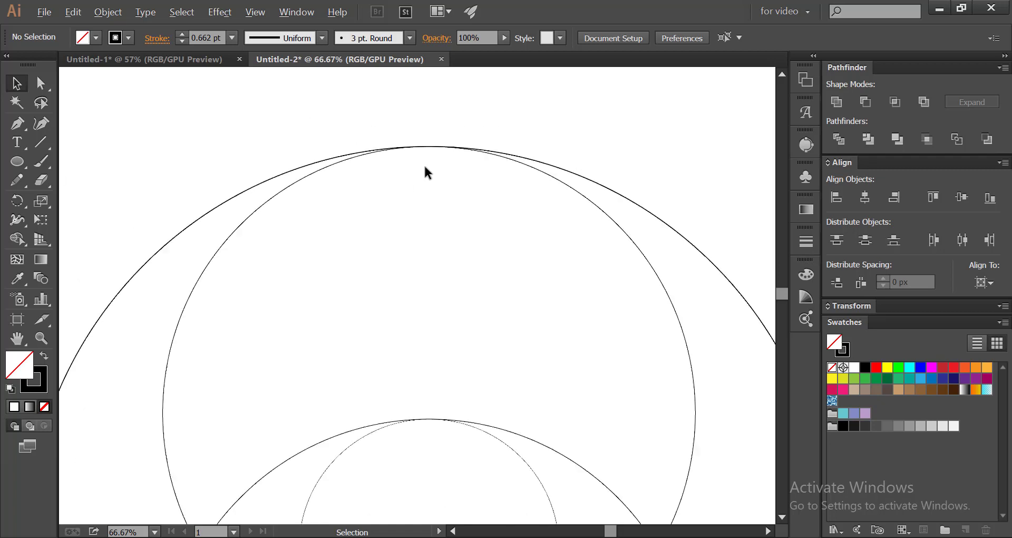
{"action": "left_click_drag", "start_coordinate": [416, 459], "coordinate": [416, 223]}
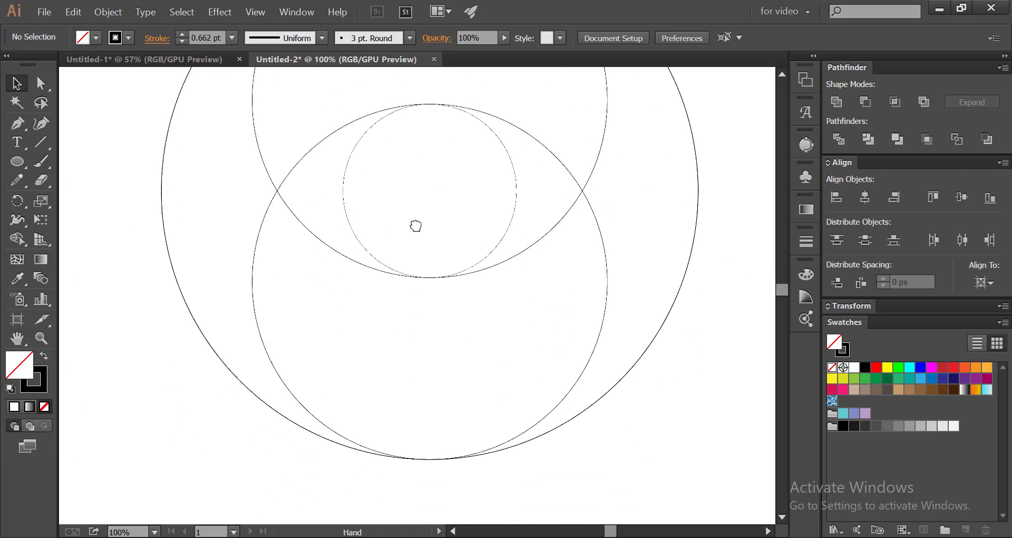
{"action": "left_click_drag", "start_coordinate": [438, 371], "coordinate": [436, 315]}
{"action": "scroll", "coordinate": [431, 390], "scroll_direction": "up", "scroll_amount": 4}
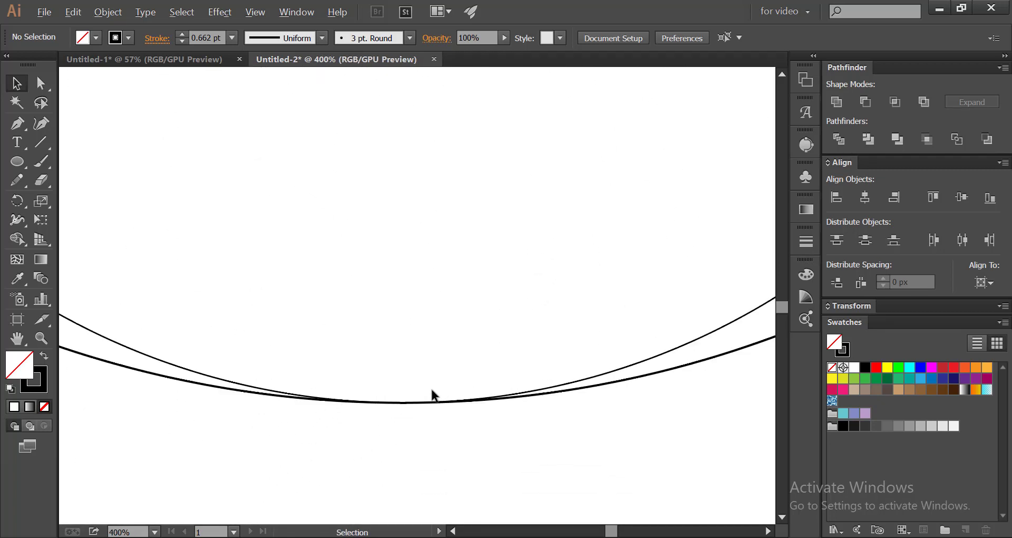
{"action": "scroll", "coordinate": [431, 395], "scroll_direction": "down", "scroll_amount": 5}
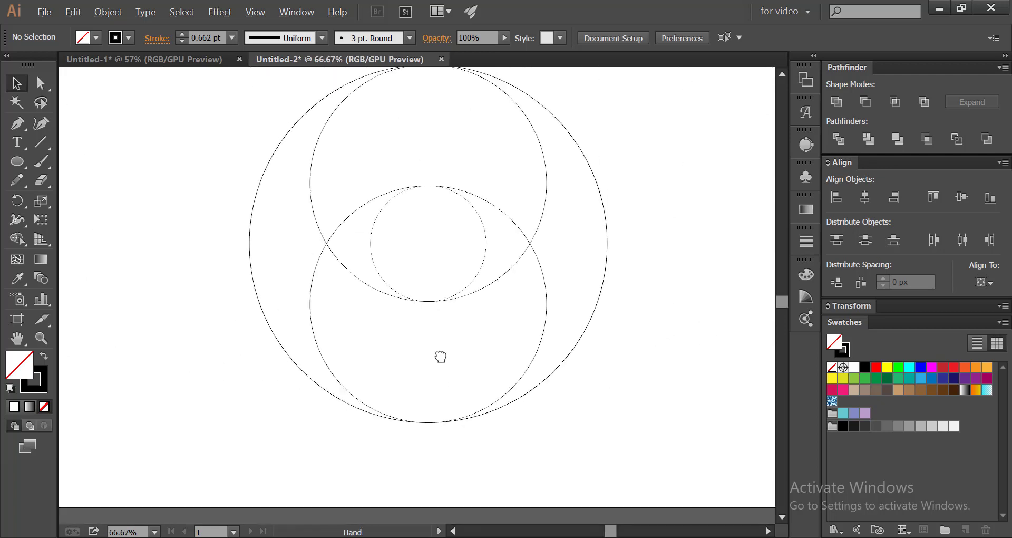
{"action": "left_click_drag", "start_coordinate": [440, 354], "coordinate": [439, 438]}
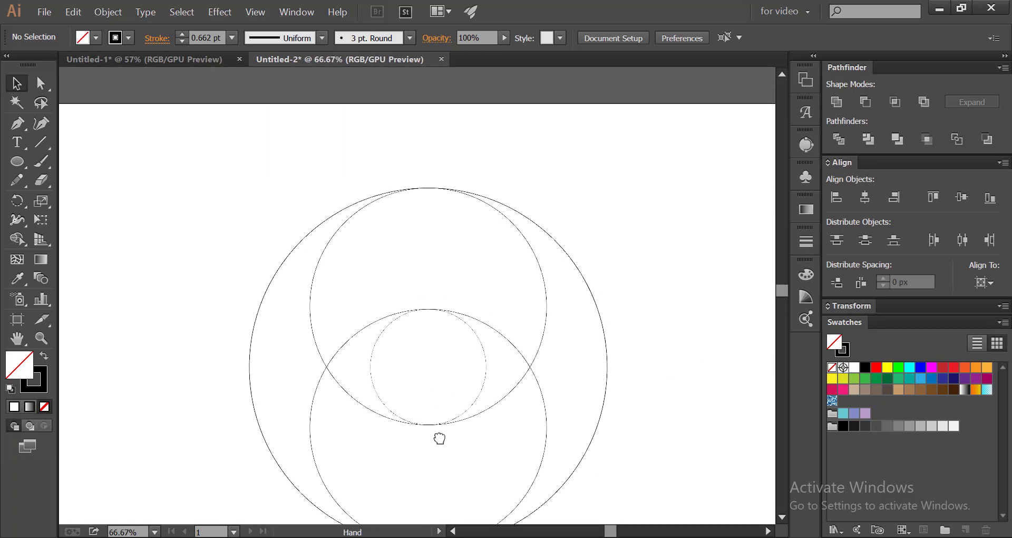
- Duplicate the upper medium circle in place
{"action": "left_click", "coordinate": [546, 313]}
{"action": "left_click", "coordinate": [70, 13]}
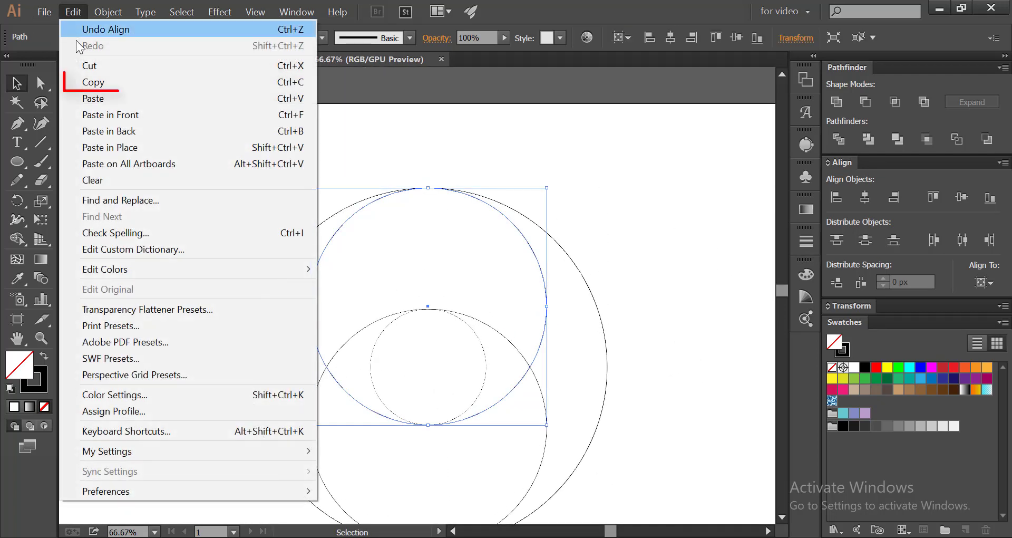
{"action": "left_click", "coordinate": [80, 79]}
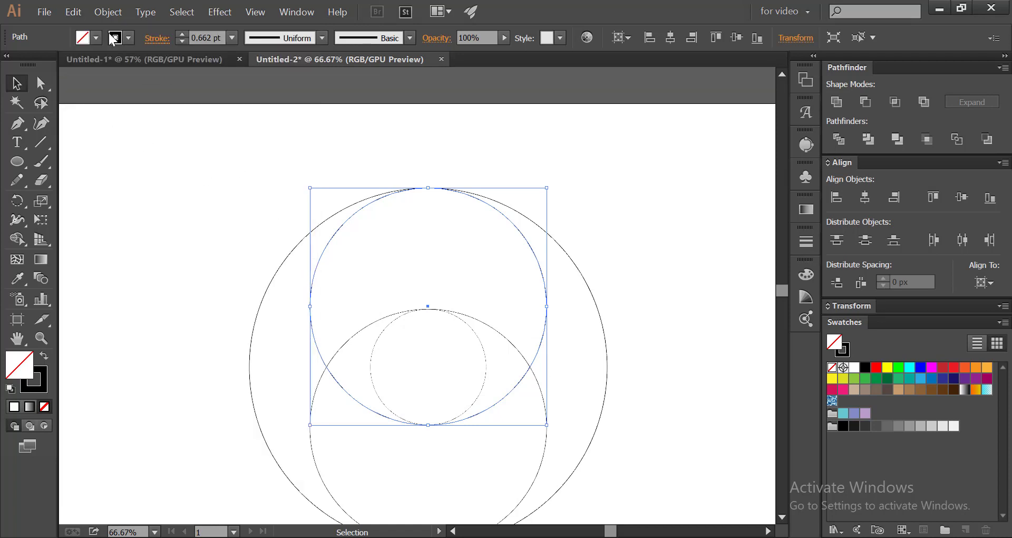
{"action": "left_click", "coordinate": [79, 12]}
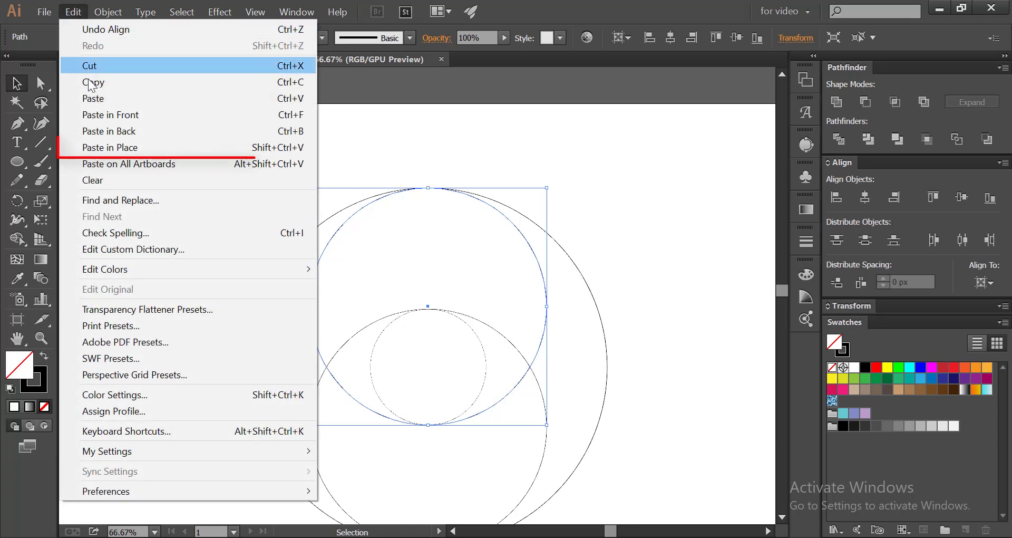
{"action": "left_click", "coordinate": [99, 145]}
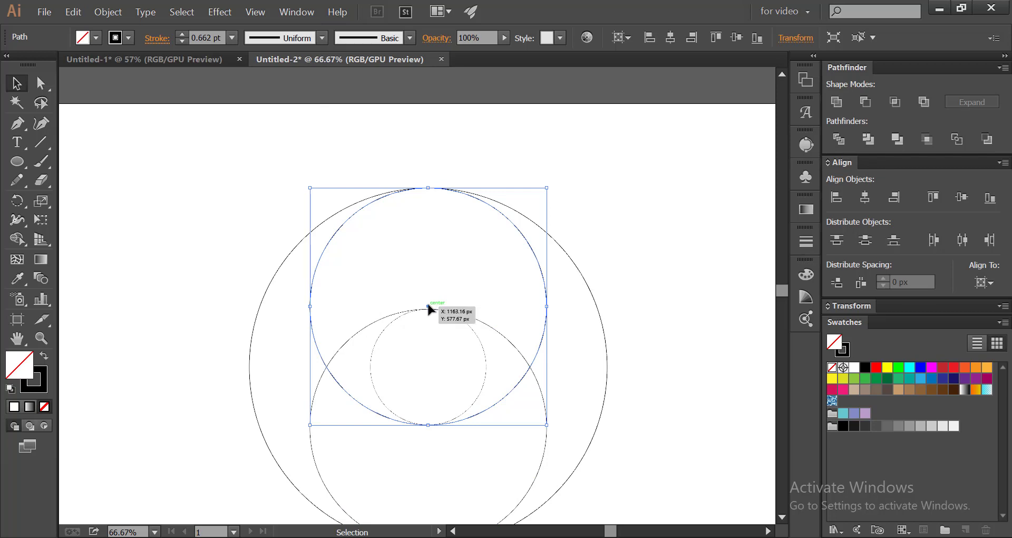
- Move the duplicated medium circle straight down about 172 px to the large circle's centre
{"action": "left_click_drag", "start_coordinate": [428, 307], "coordinate": [428, 367]}
{"action": "key", "text": "ctrl+shift+b"}
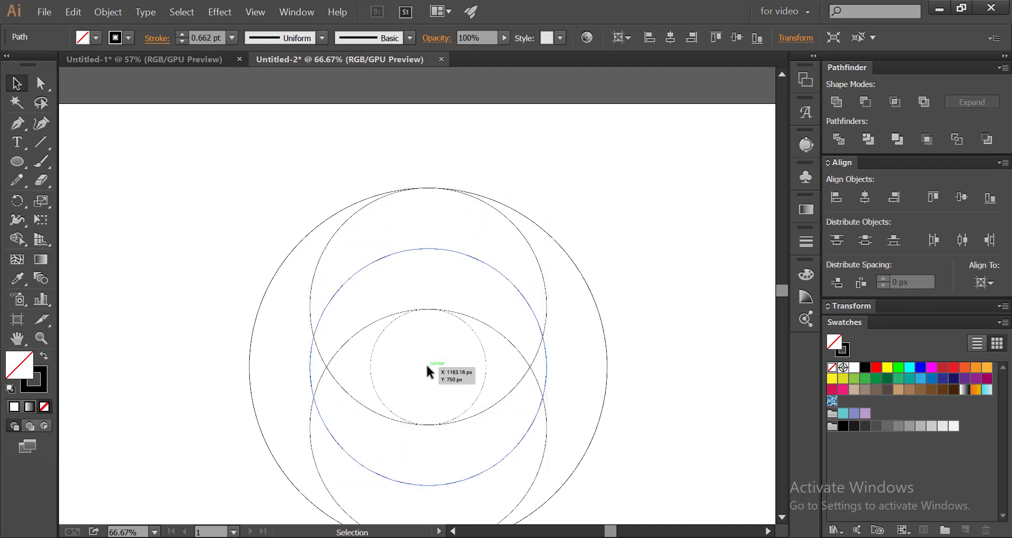
{"action": "left_click", "coordinate": [420, 369]}
{"action": "left_click", "coordinate": [349, 270]}
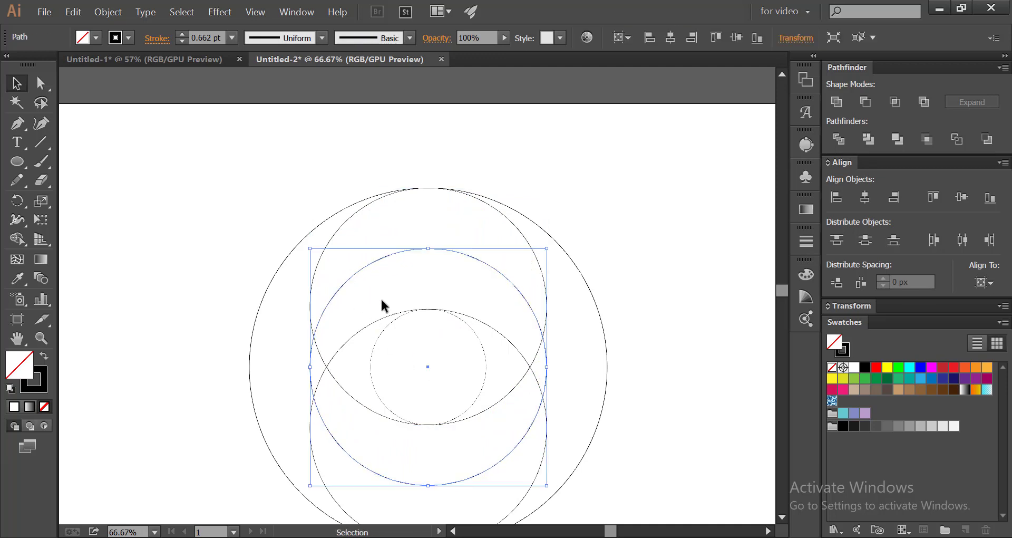
- Move the centred medium circle straight left until it touches the large circle's left edge
{"action": "left_click_drag", "start_coordinate": [426, 366], "coordinate": [364, 360]}
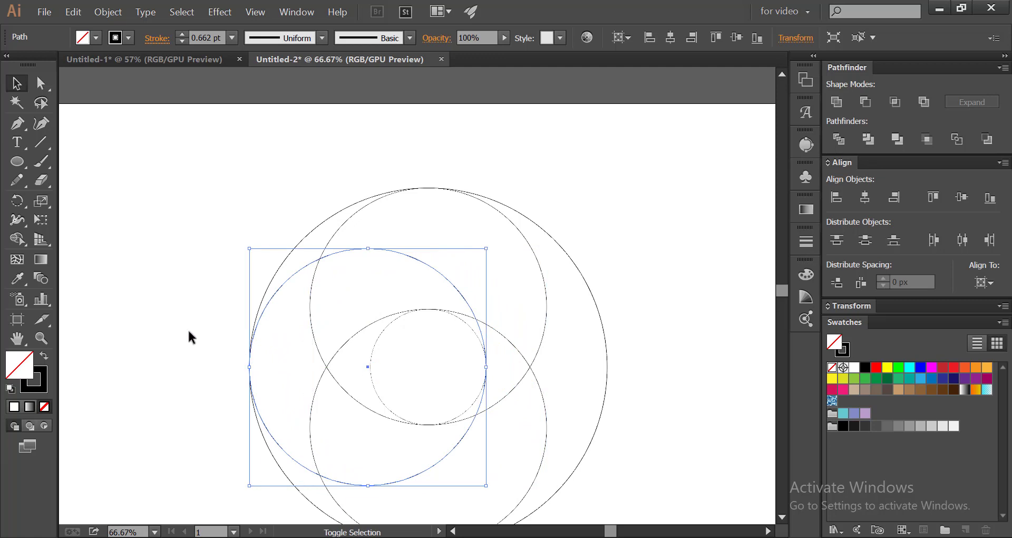
{"action": "scroll", "coordinate": [247, 394], "scroll_direction": "up", "scroll_amount": 3}
{"action": "scroll", "coordinate": [298, 312], "scroll_direction": "up", "scroll_amount": 4}
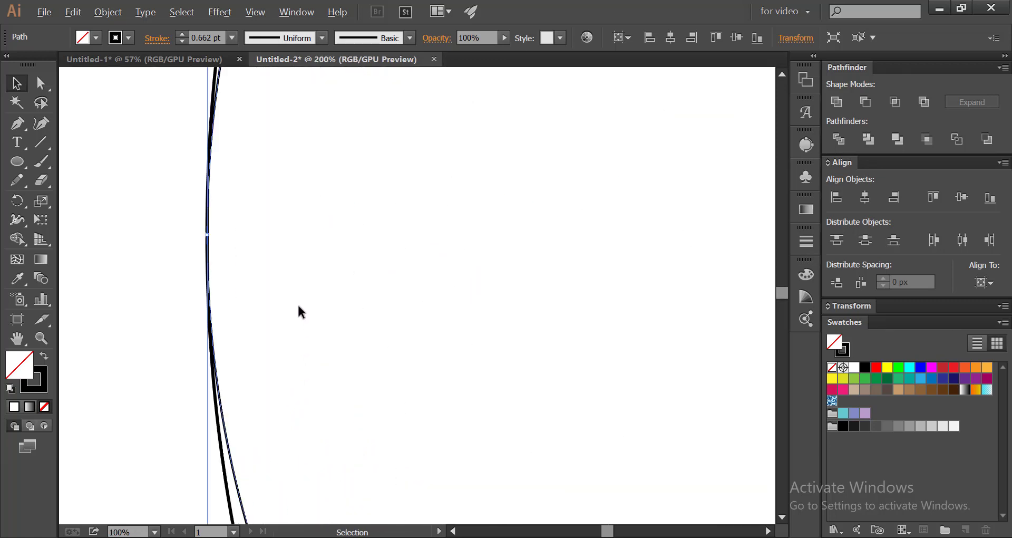
{"action": "left_click_drag", "start_coordinate": [228, 255], "coordinate": [285, 380]}
{"action": "key", "text": "ctrl+0"}
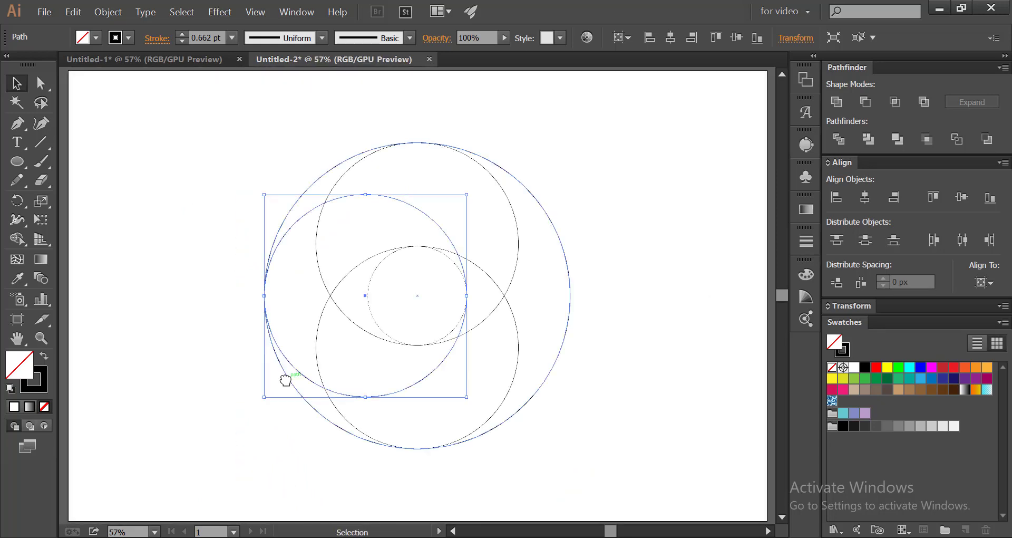
- Move all five circles straight up about 315 px and paste a copy of them in place
{"action": "left_click_drag", "start_coordinate": [254, 145], "coordinate": [581, 471]}
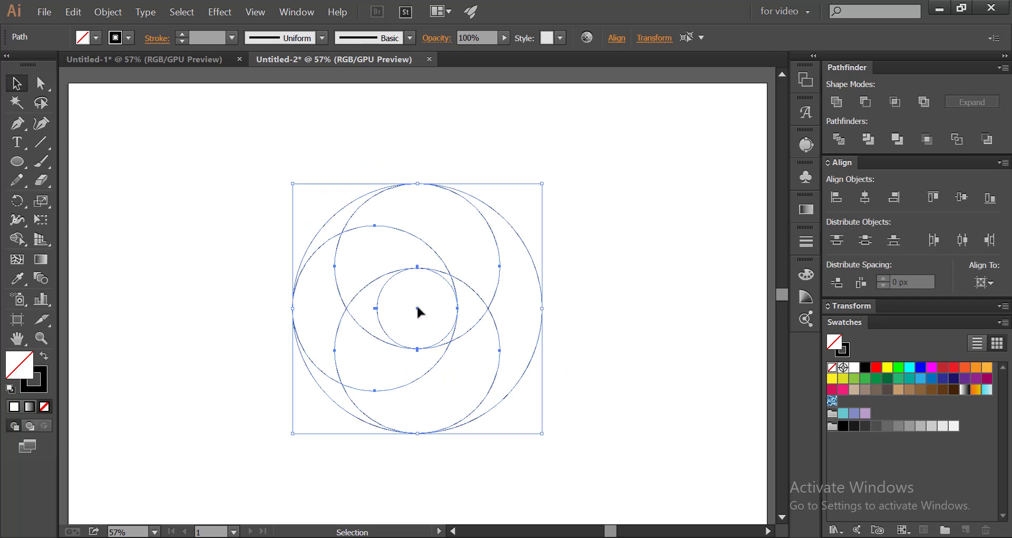
{"action": "left_click_drag", "start_coordinate": [416, 304], "coordinate": [417, 211]}
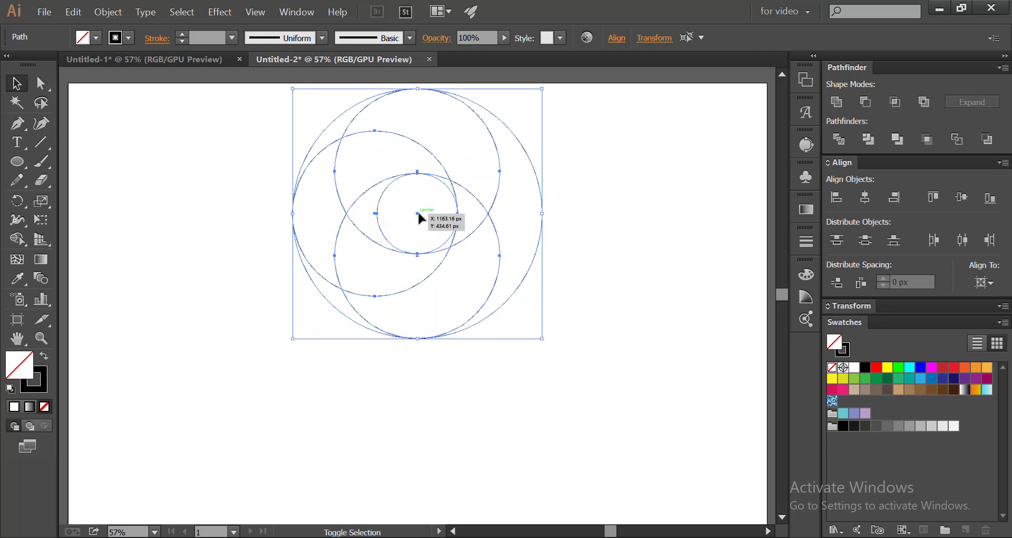
{"action": "left_click", "coordinate": [73, 12]}
{"action": "left_click", "coordinate": [92, 83]}
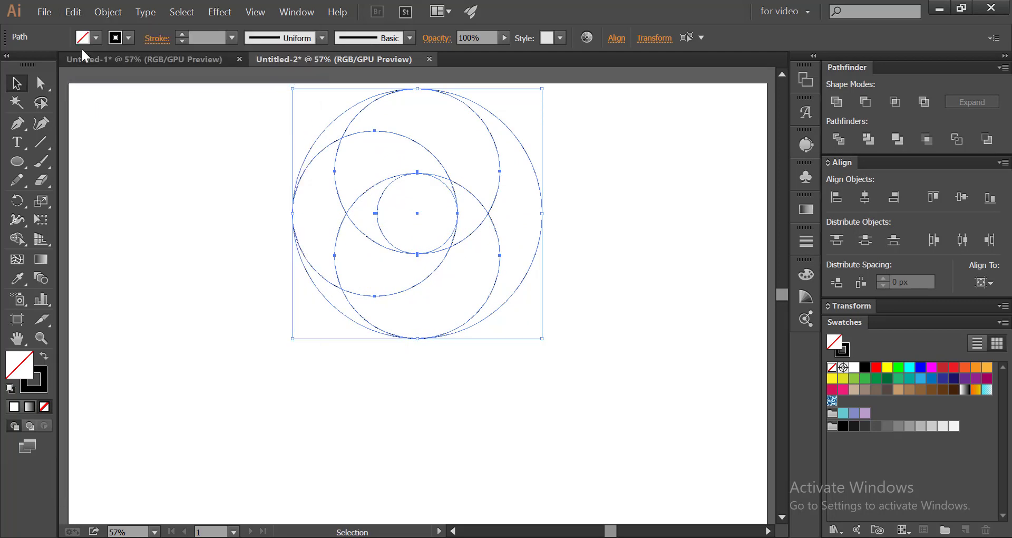
{"action": "left_click", "coordinate": [73, 12]}
{"action": "left_click", "coordinate": [102, 148]}
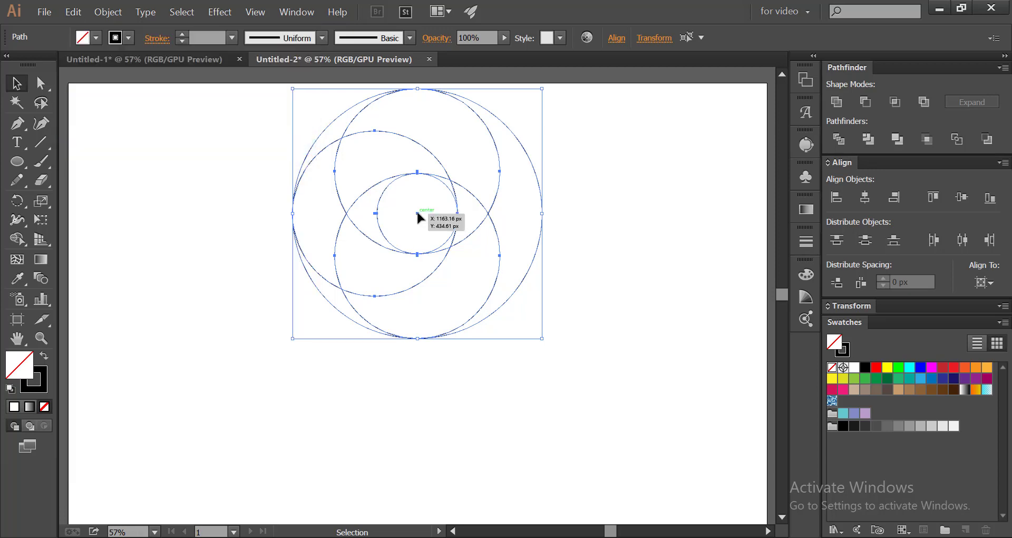
- Move the pasted set of circles straight down until it sits just below the original set
{"action": "left_click_drag", "start_coordinate": [417, 213], "coordinate": [413, 473]}
{"action": "key", "text": "ctrl+0"}
{"action": "left_click", "coordinate": [229, 197]}
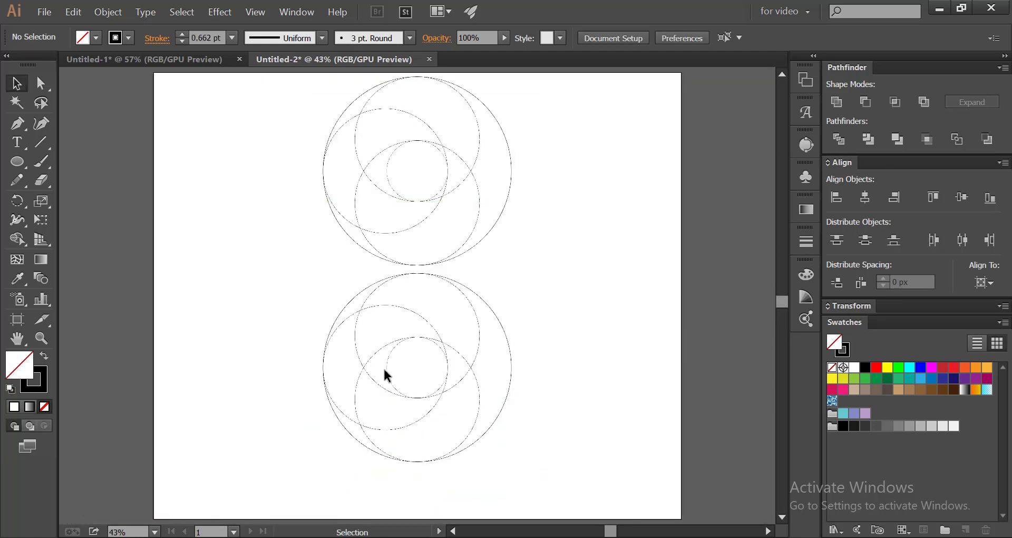
- Rotate the lower set of five circles by 180 degrees
{"action": "scroll", "coordinate": [388, 369], "scroll_direction": "up", "scroll_amount": 1}
{"action": "key", "text": "space"}
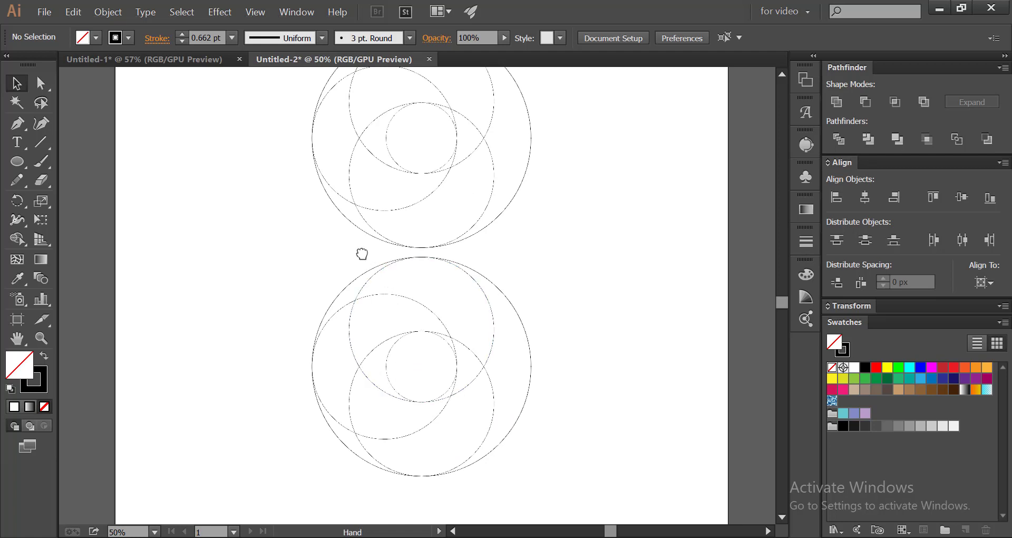
{"action": "left_click_drag", "start_coordinate": [361, 254], "coordinate": [361, 294]}
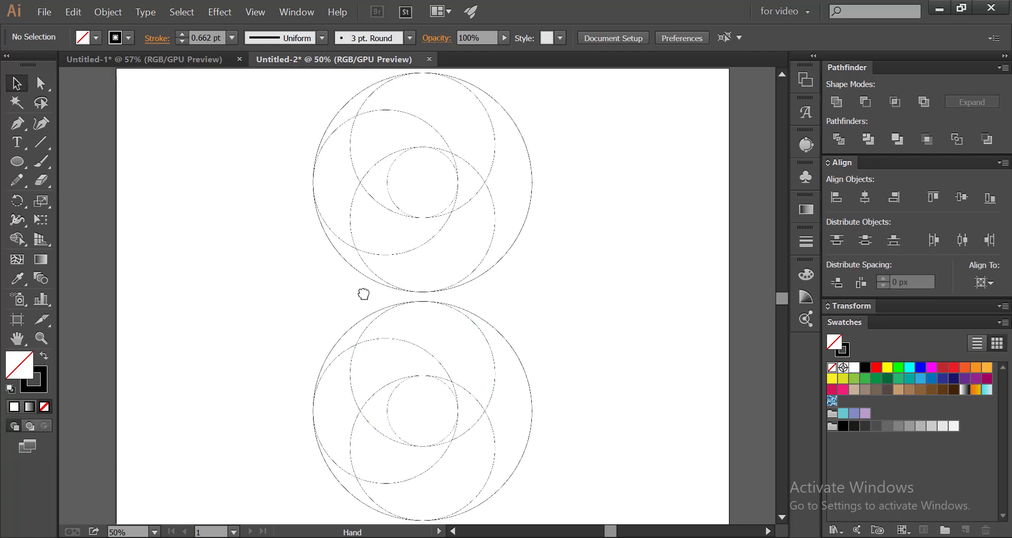
{"action": "left_click_drag", "start_coordinate": [274, 306], "coordinate": [542, 497]}
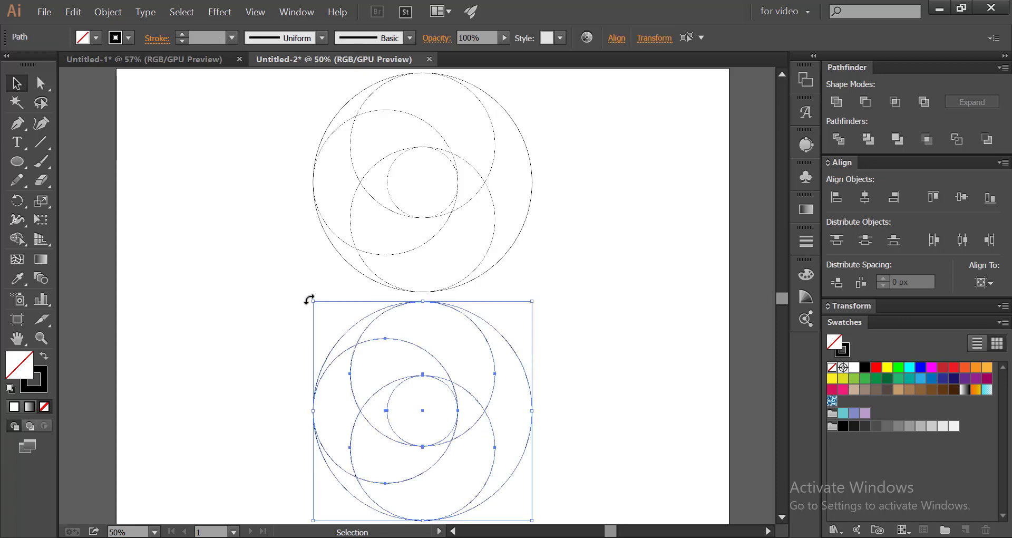
{"action": "left_click_drag", "start_coordinate": [309, 299], "coordinate": [512, 494]}
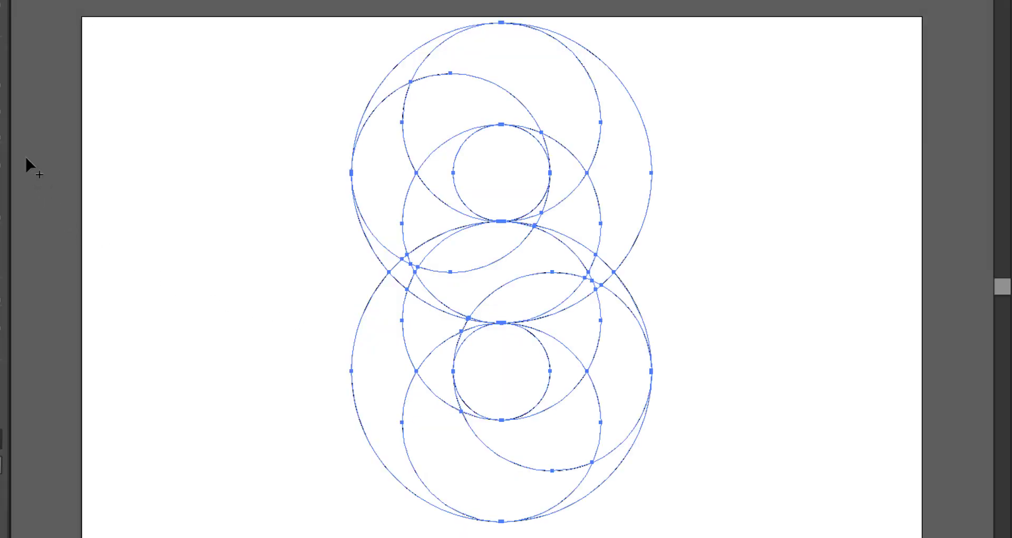
{"action": "left_click", "coordinate": [0, 5]}
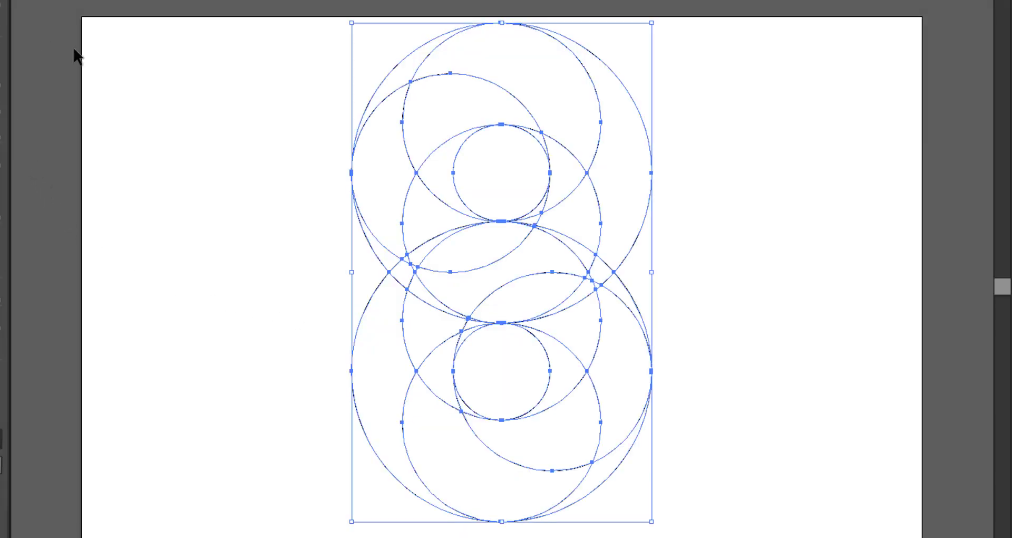
{"action": "left_click", "coordinate": [0, 209]}
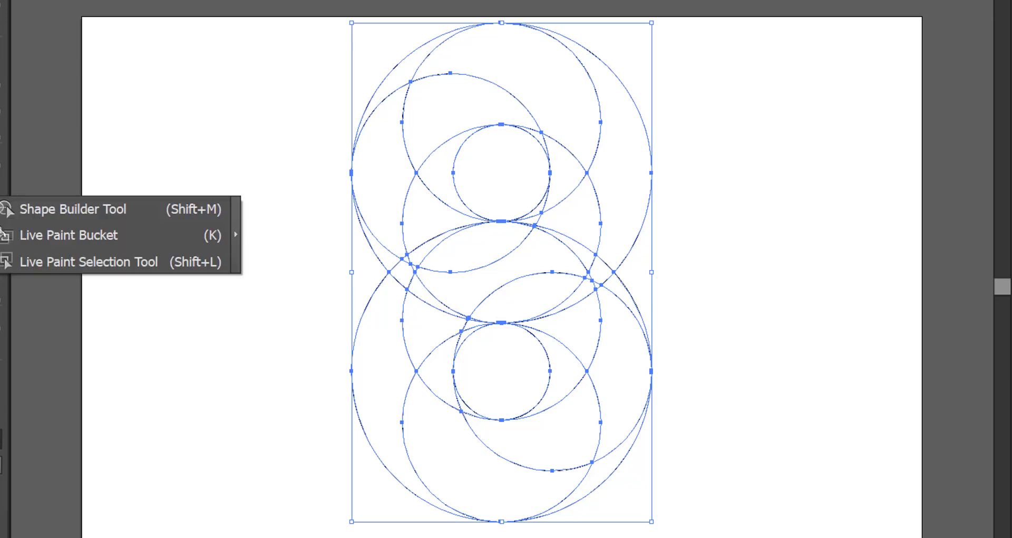
{"action": "left_click", "coordinate": [37, 210]}
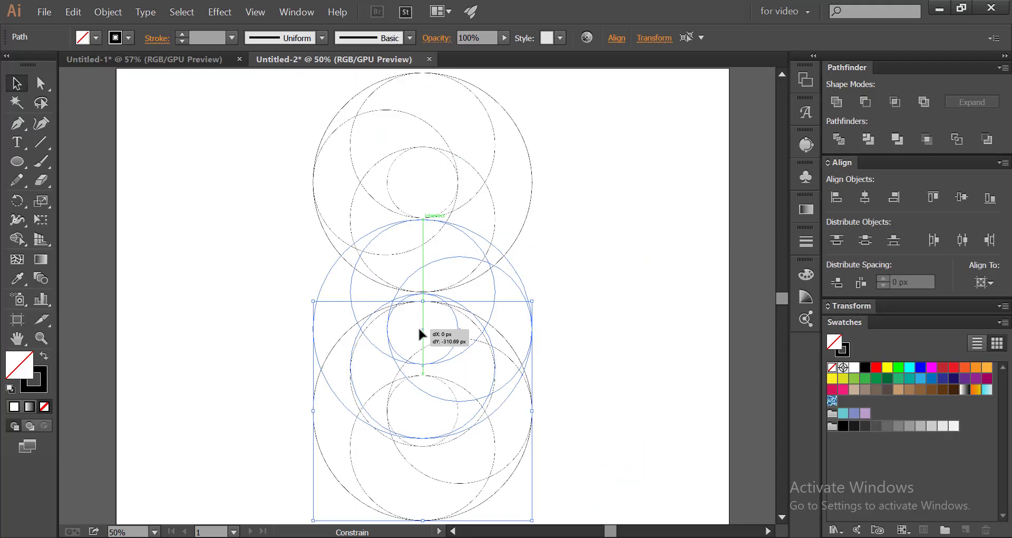
- Move the rotated set straight up until its top edge touches the bottom of the upper set's small circle
{"action": "left_click_drag", "start_coordinate": [420, 329], "coordinate": [420, 327]}
{"action": "scroll", "coordinate": [448, 203], "scroll_direction": "up", "scroll_amount": 3}
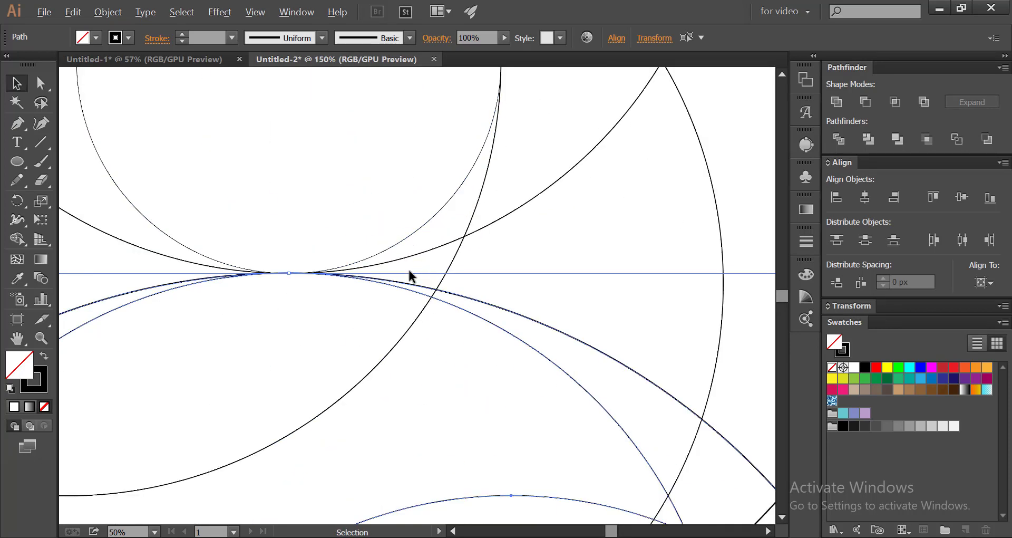
{"action": "scroll", "coordinate": [279, 327], "scroll_direction": "up", "scroll_amount": 2}
{"action": "key", "text": "ctrl+0"}
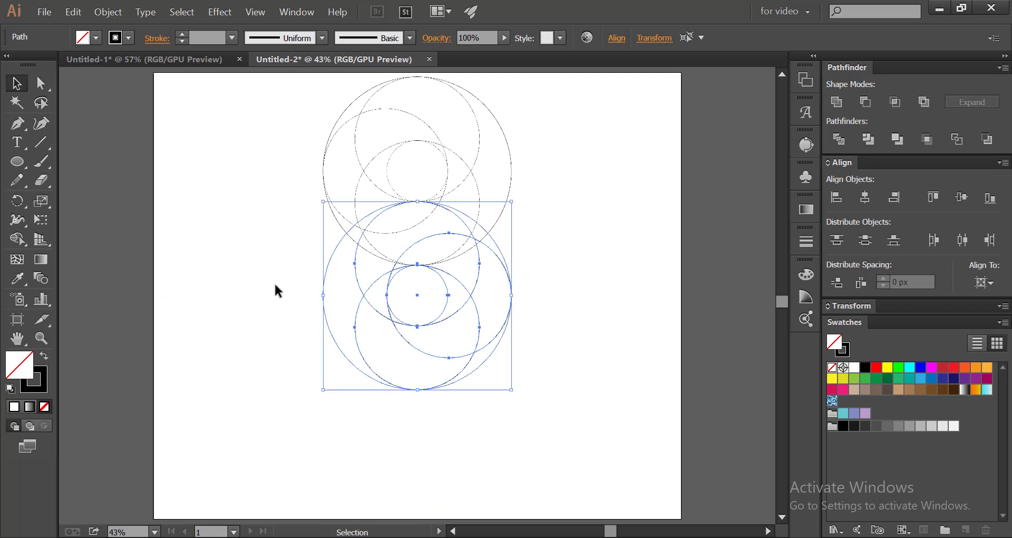
- Select both sets of circles and remove the region inside the upper small circle with the Shape Builder tool
{"action": "left_click", "coordinate": [274, 283]}
{"action": "left_click_drag", "start_coordinate": [427, 279], "coordinate": [503, 430]}
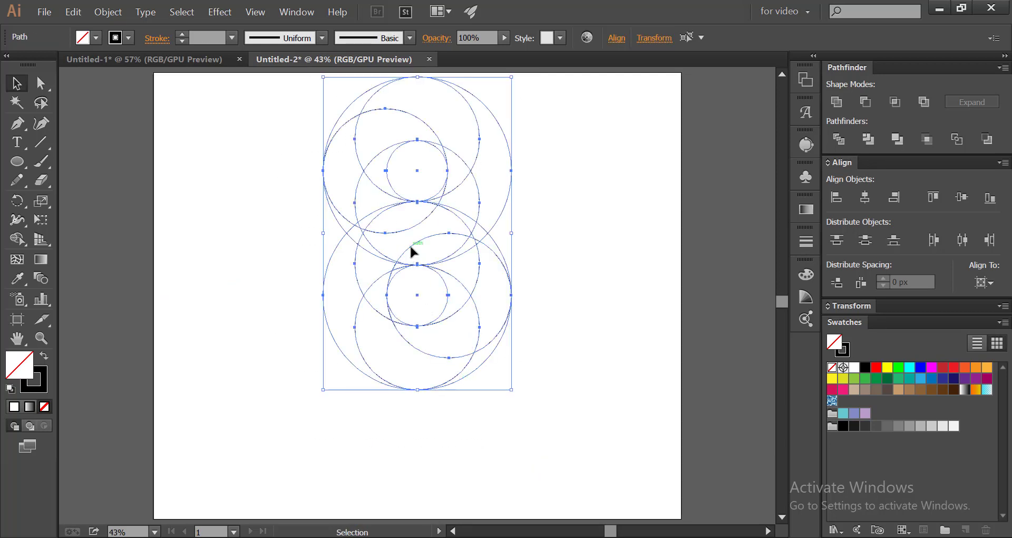
{"action": "key", "text": "ctrl+plus"}
{"action": "left_click_drag", "start_coordinate": [409, 195], "coordinate": [409, 241]}
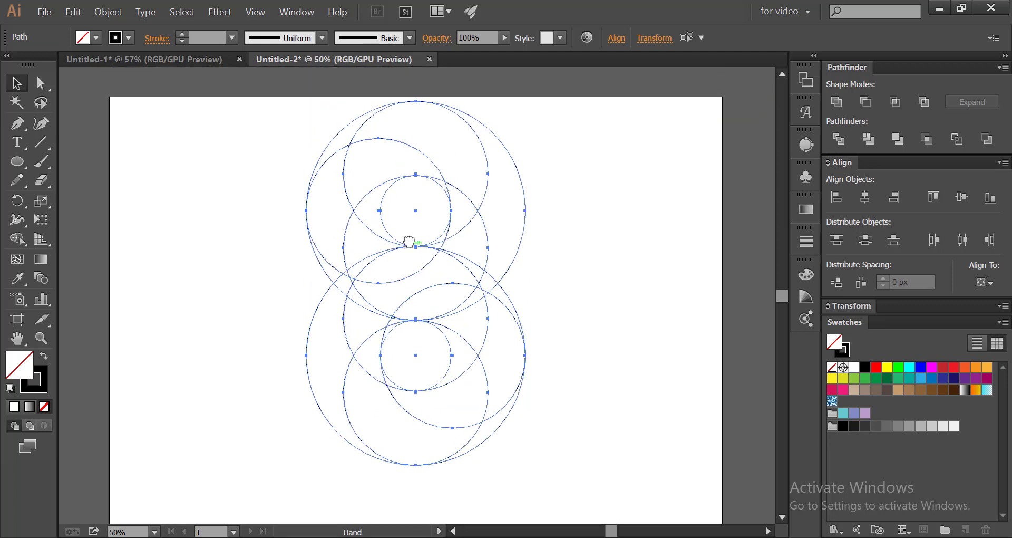
{"action": "scroll", "coordinate": [405, 248], "scroll_direction": "up", "scroll_amount": 1}
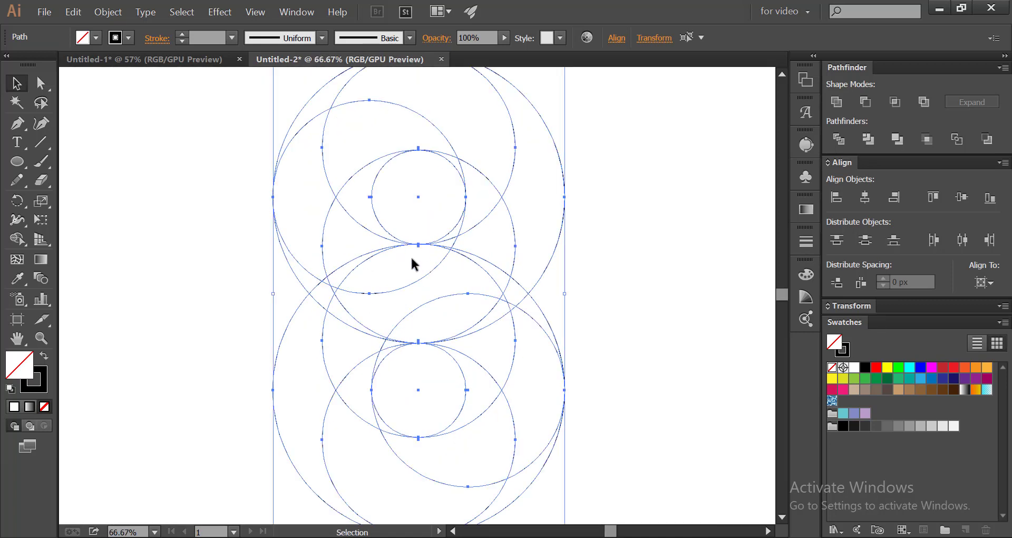
{"action": "scroll", "coordinate": [412, 259], "scroll_direction": "down", "scroll_amount": 1}
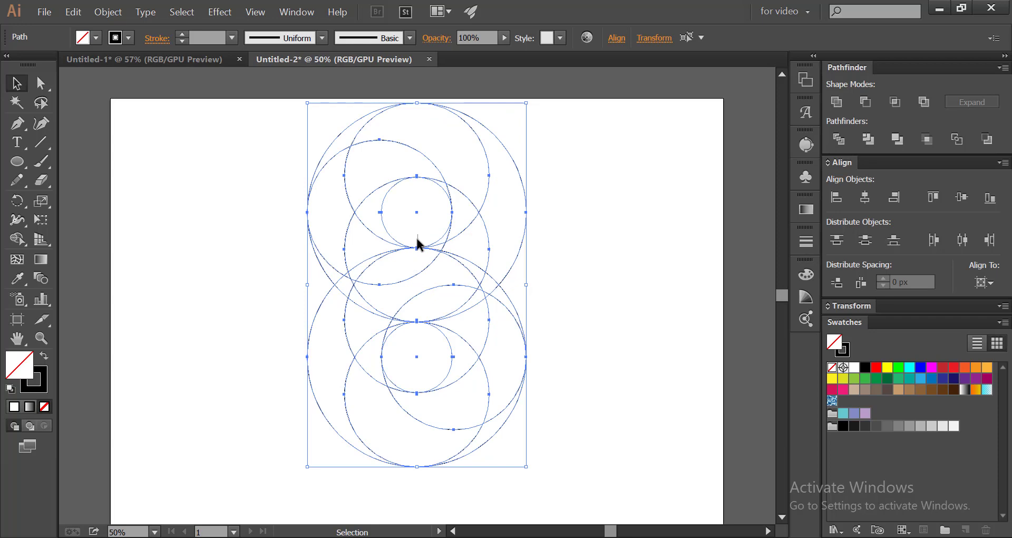
{"action": "left_click", "coordinate": [411, 236]}
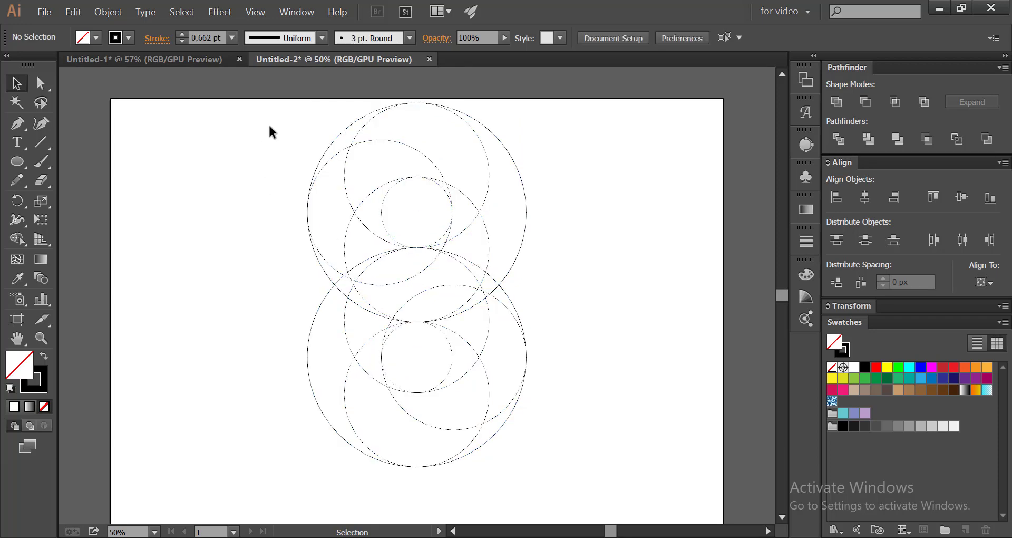
{"action": "left_click_drag", "start_coordinate": [275, 92], "coordinate": [549, 484]}
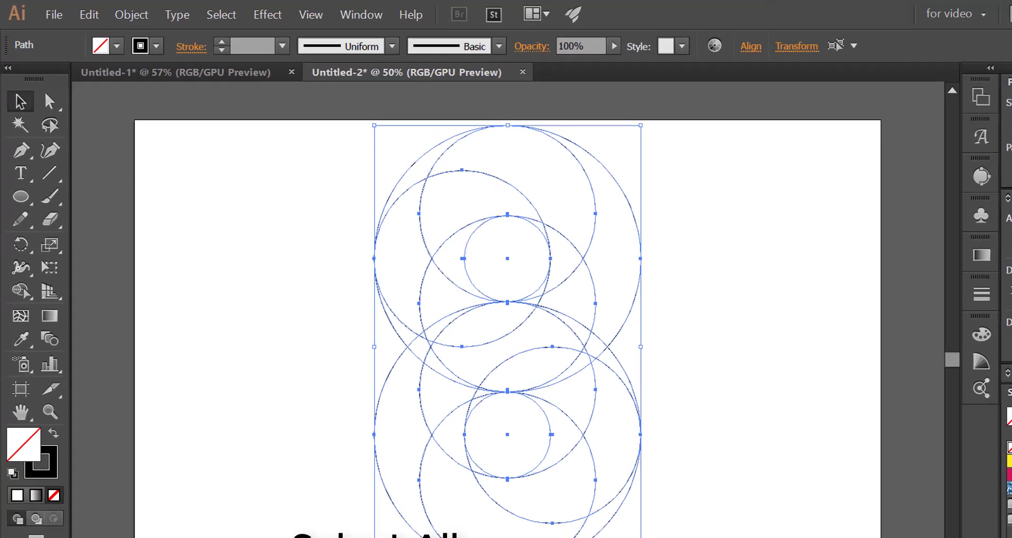
{"action": "left_click_drag", "start_coordinate": [26, 358], "coordinate": [62, 357]}
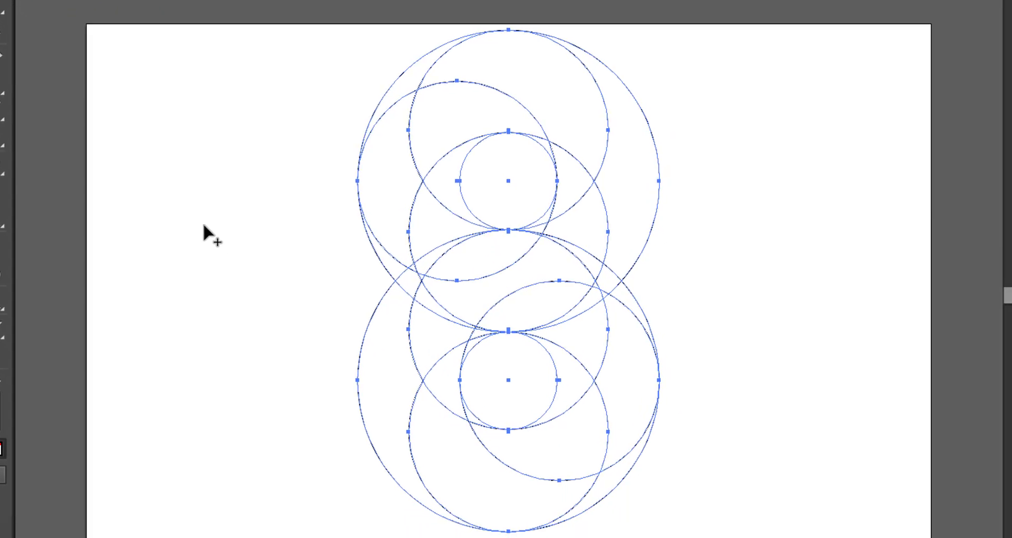
{"action": "left_click", "coordinate": [493, 196], "text": "alt"}
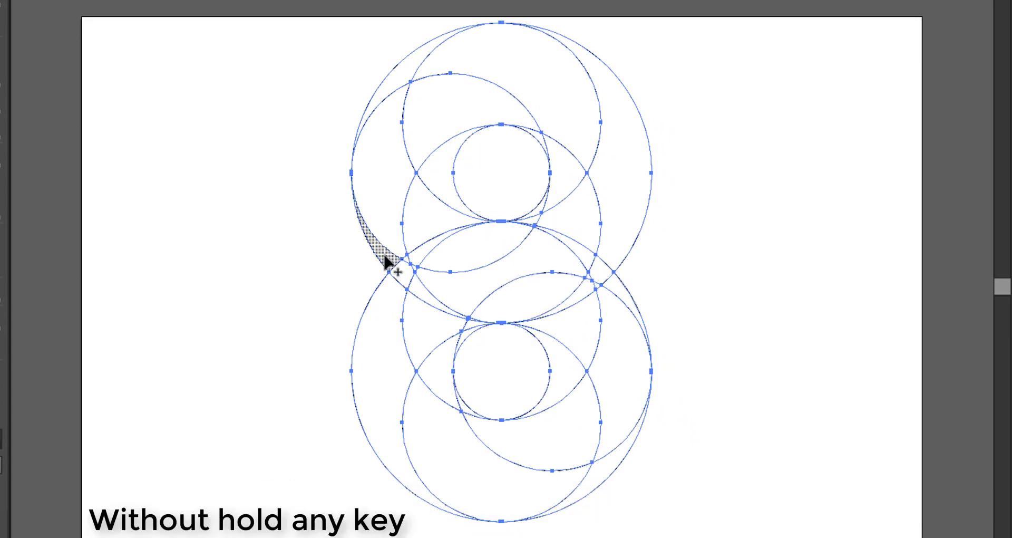
- Merge the regions around the upper small circle into three curved swirl shapes with the Shape Builder tool
{"action": "mouse_move", "coordinate": [386, 260]}
{"action": "left_mouse_down"}
{"action": "mouse_move", "coordinate": [394, 143]}
{"action": "mouse_move", "coordinate": [444, 114]}
{"action": "mouse_move", "coordinate": [479, 109]}
{"action": "mouse_move", "coordinate": [538, 137]}
{"action": "left_mouse_up"}
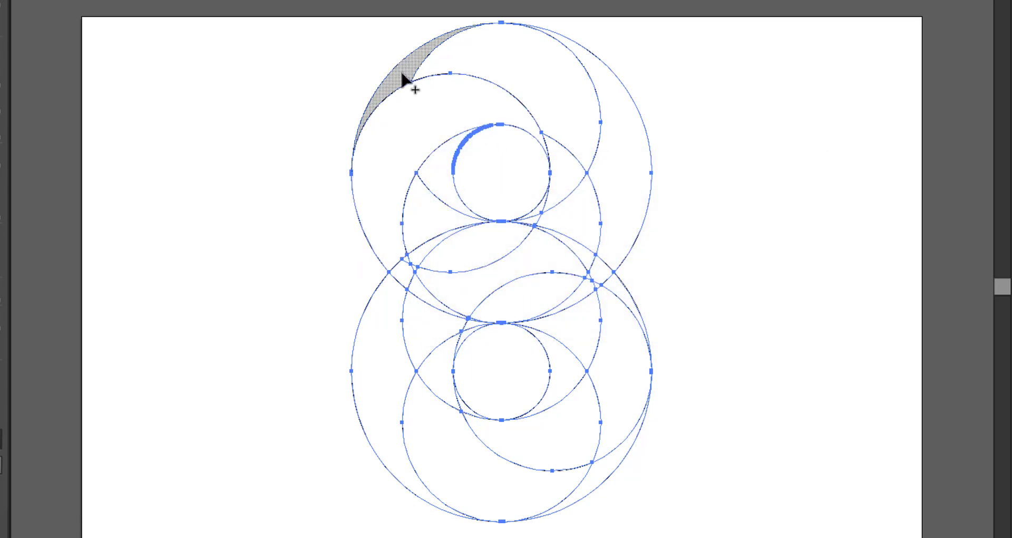
{"action": "mouse_move", "coordinate": [403, 76]}
{"action": "left_mouse_down"}
{"action": "mouse_move", "coordinate": [440, 56]}
{"action": "mouse_move", "coordinate": [527, 89]}
{"action": "mouse_move", "coordinate": [562, 139]}
{"action": "mouse_move", "coordinate": [567, 168]}
{"action": "mouse_move", "coordinate": [538, 212]}
{"action": "left_mouse_up"}
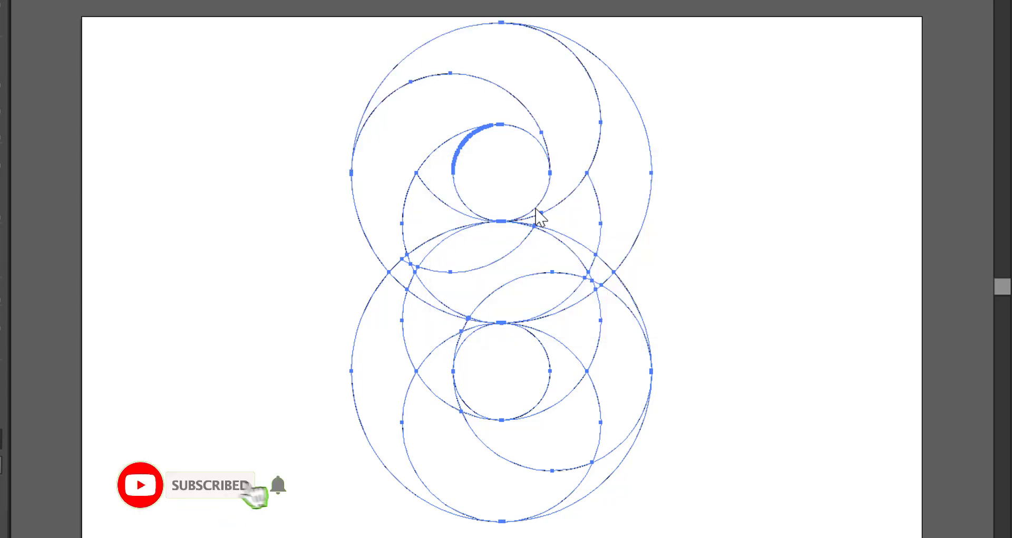
{"action": "left_click_drag", "start_coordinate": [416, 229], "coordinate": [436, 177]}
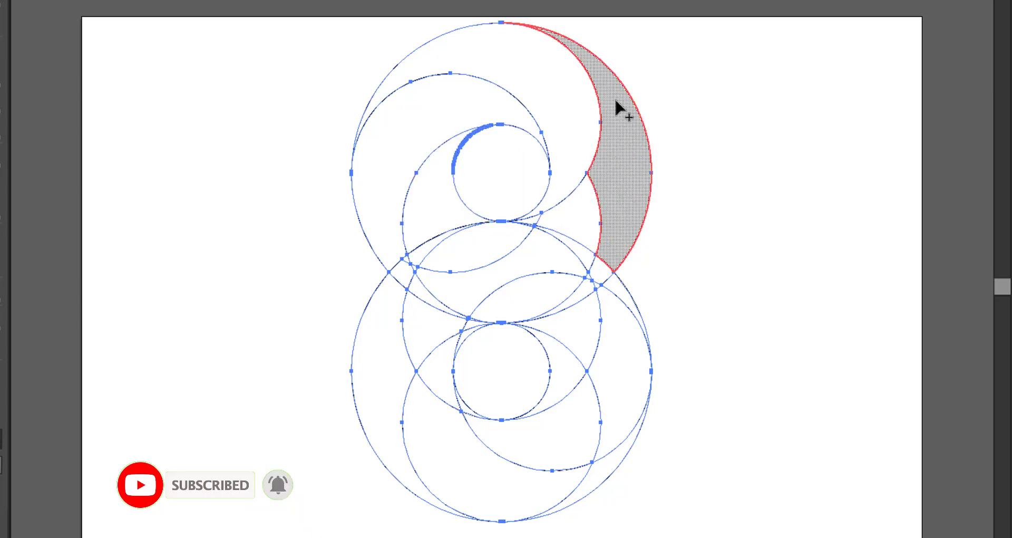
- Merge the crescents and overlapping middle regions into one S-shaped band from the upper right to the lower left of the figure
{"action": "mouse_move", "coordinate": [616, 103]}
{"action": "left_mouse_down"}
{"action": "mouse_move", "coordinate": [617, 184]}
{"action": "mouse_move", "coordinate": [594, 231]}
{"action": "mouse_move", "coordinate": [492, 299]}
{"action": "mouse_move", "coordinate": [394, 340]}
{"action": "mouse_move", "coordinate": [380, 370]}
{"action": "left_mouse_up"}
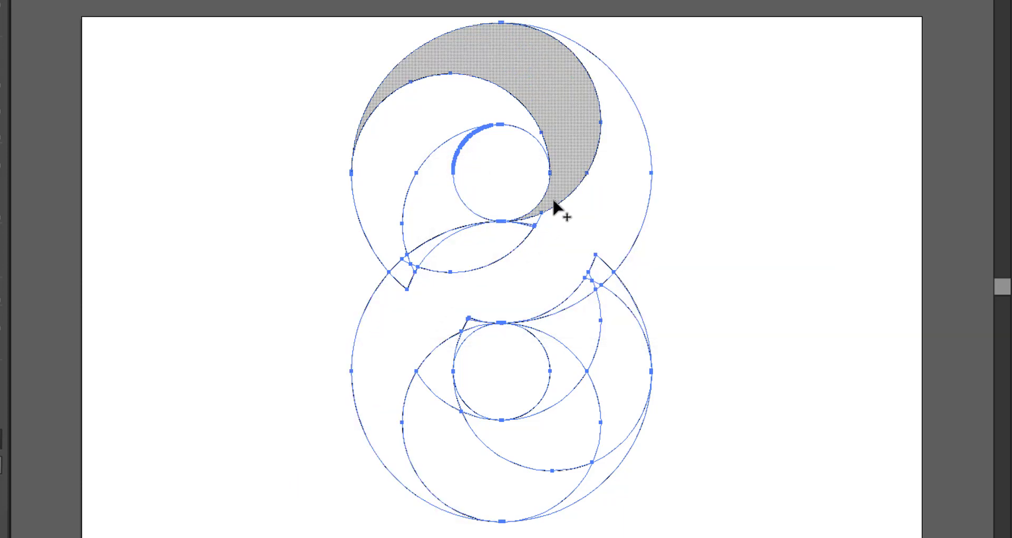
{"action": "mouse_move", "coordinate": [548, 221]}
{"action": "left_mouse_down"}
{"action": "mouse_move", "coordinate": [429, 262]}
{"action": "mouse_move", "coordinate": [402, 278]}
{"action": "mouse_move", "coordinate": [382, 311]}
{"action": "left_mouse_up"}
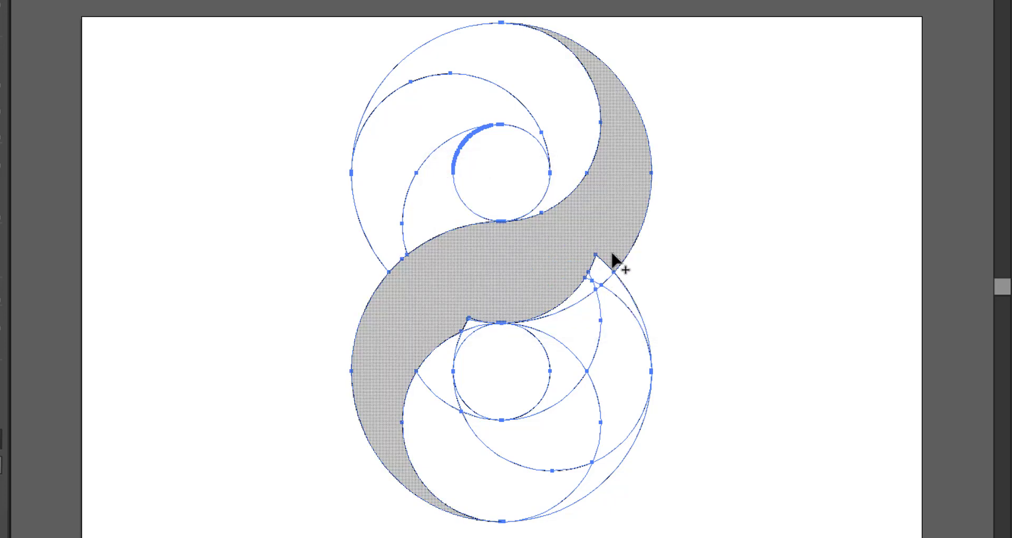
{"action": "mouse_move", "coordinate": [613, 254]}
{"action": "left_mouse_down"}
{"action": "mouse_move", "coordinate": [592, 286]}
{"action": "mouse_move", "coordinate": [551, 311]}
{"action": "mouse_move", "coordinate": [454, 325]}
{"action": "left_mouse_up"}
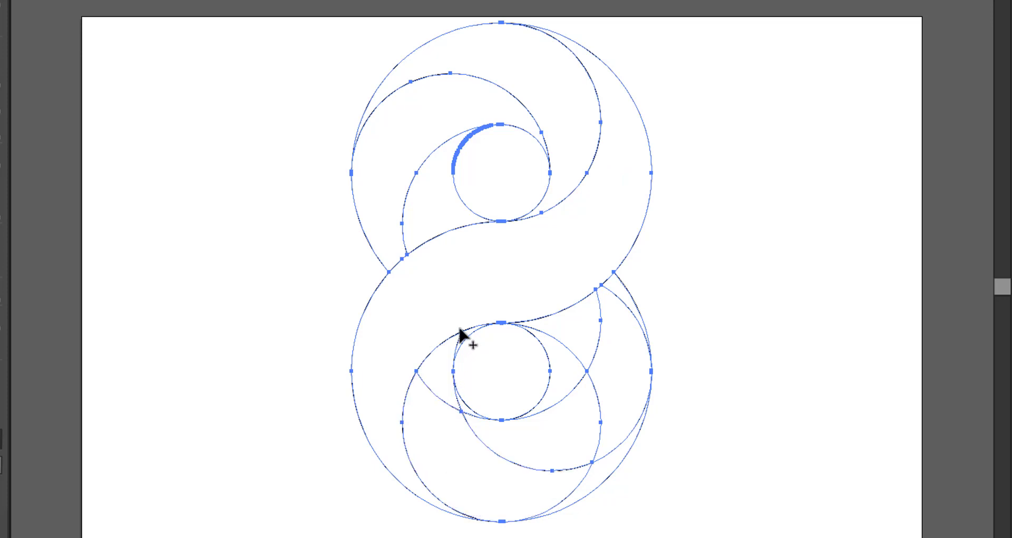
- Merge the regions around the lower small circle into three curved swirl shapes with the Shape Builder tool, and deselect everything
{"action": "mouse_move", "coordinate": [462, 331]}
{"action": "left_mouse_down"}
{"action": "mouse_move", "coordinate": [429, 443]}
{"action": "mouse_move", "coordinate": [447, 474]}
{"action": "mouse_move", "coordinate": [485, 496]}
{"action": "mouse_move", "coordinate": [594, 476]}
{"action": "left_mouse_up"}
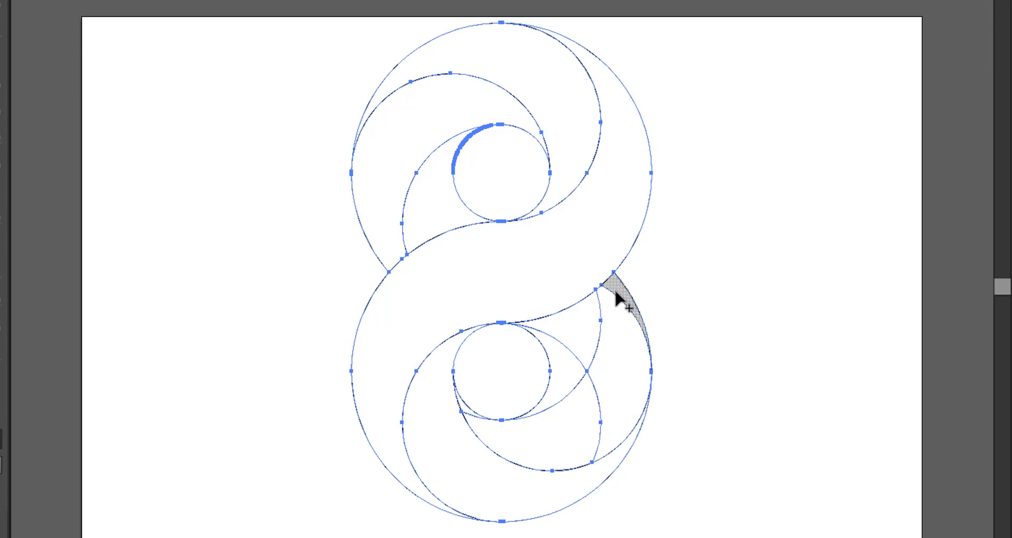
{"action": "mouse_move", "coordinate": [618, 298]}
{"action": "left_mouse_down"}
{"action": "mouse_move", "coordinate": [613, 373]}
{"action": "mouse_move", "coordinate": [592, 408]}
{"action": "mouse_move", "coordinate": [549, 438]}
{"action": "mouse_move", "coordinate": [473, 418]}
{"action": "left_mouse_up"}
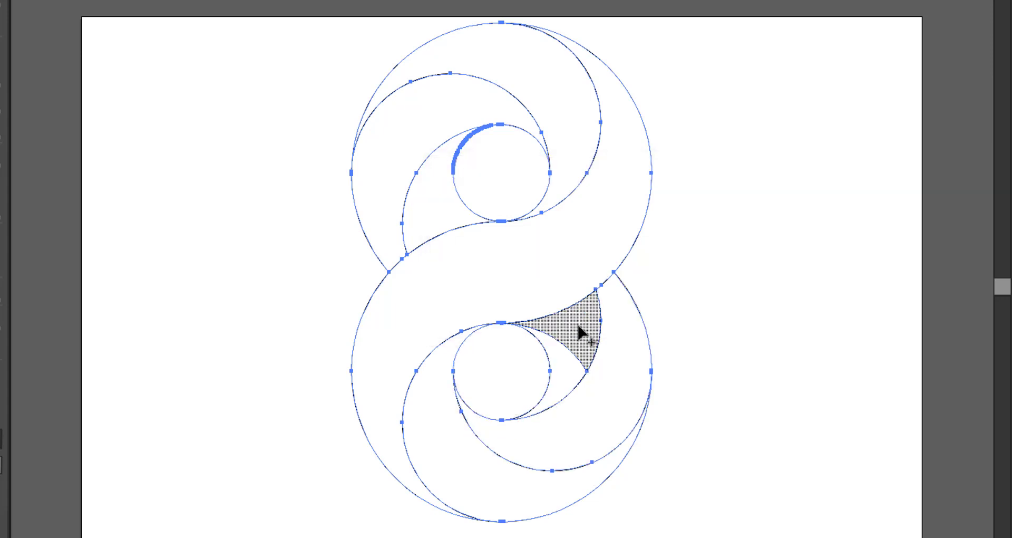
{"action": "left_click_drag", "start_coordinate": [579, 327], "coordinate": [555, 389]}
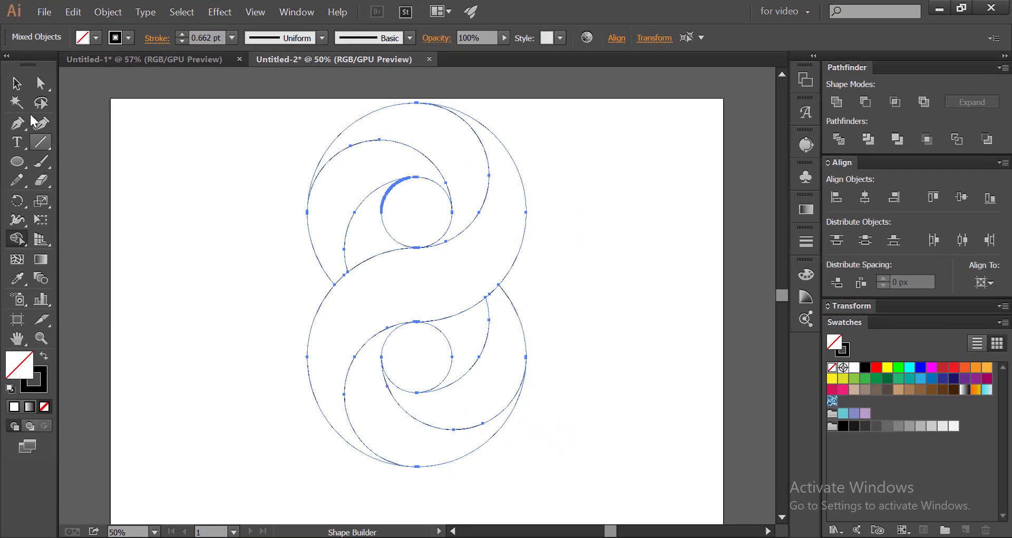
{"action": "key", "text": "v"}
{"action": "left_click", "coordinate": [303, 241]}
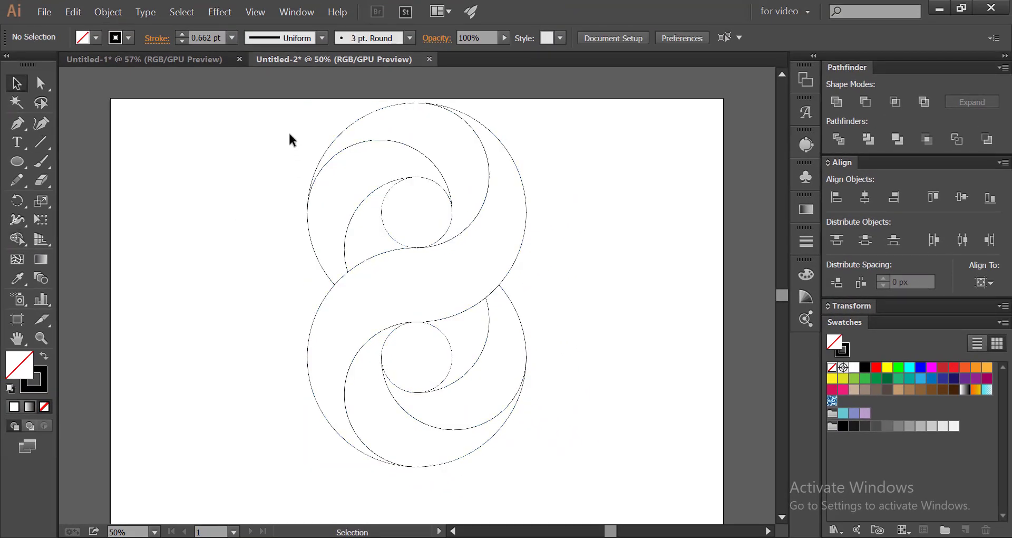
- Set the whole figure's stroke weight to 1 pt and swap its fill and stroke, making every shape solid black without an outline
{"action": "left_click_drag", "start_coordinate": [283, 95], "coordinate": [567, 490]}
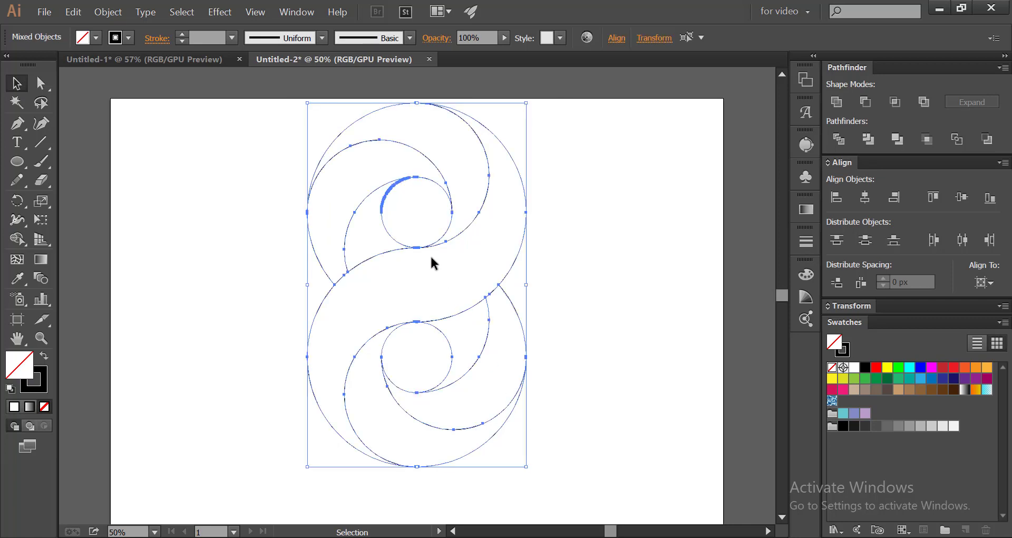
{"action": "left_click", "coordinate": [807, 244]}
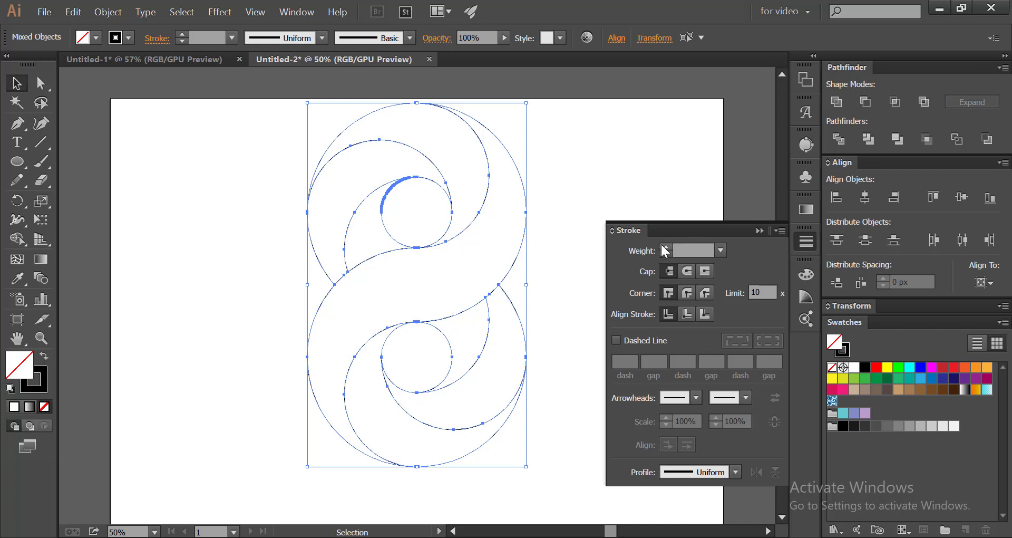
{"action": "left_click", "coordinate": [663, 246]}
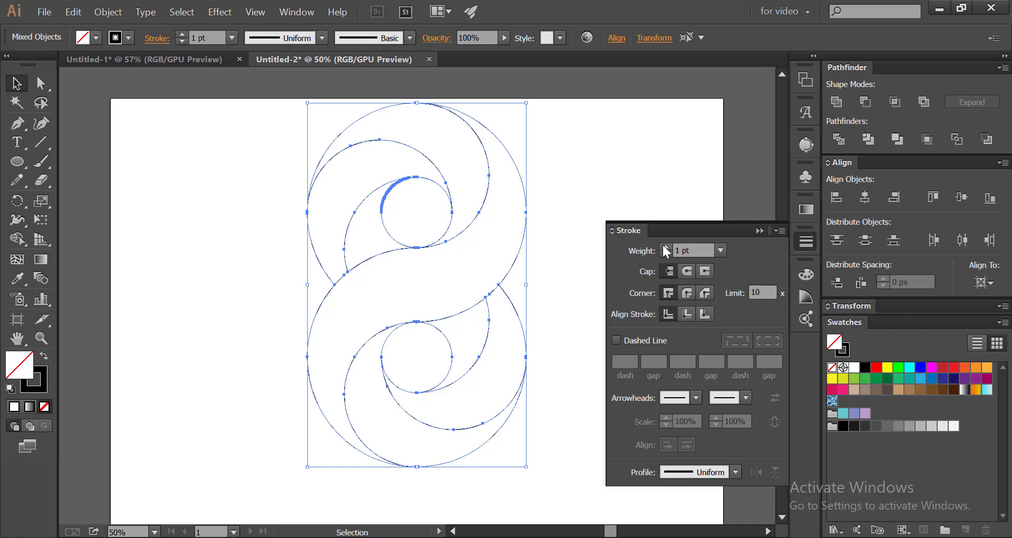
{"action": "left_click", "coordinate": [686, 316]}
{"action": "left_click", "coordinate": [671, 316]}
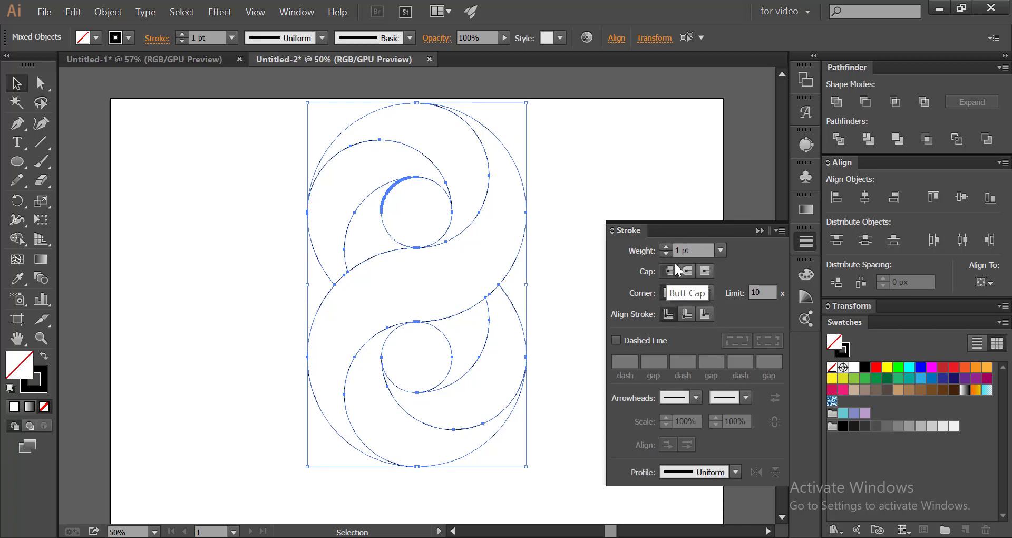
{"action": "left_click", "coordinate": [759, 230]}
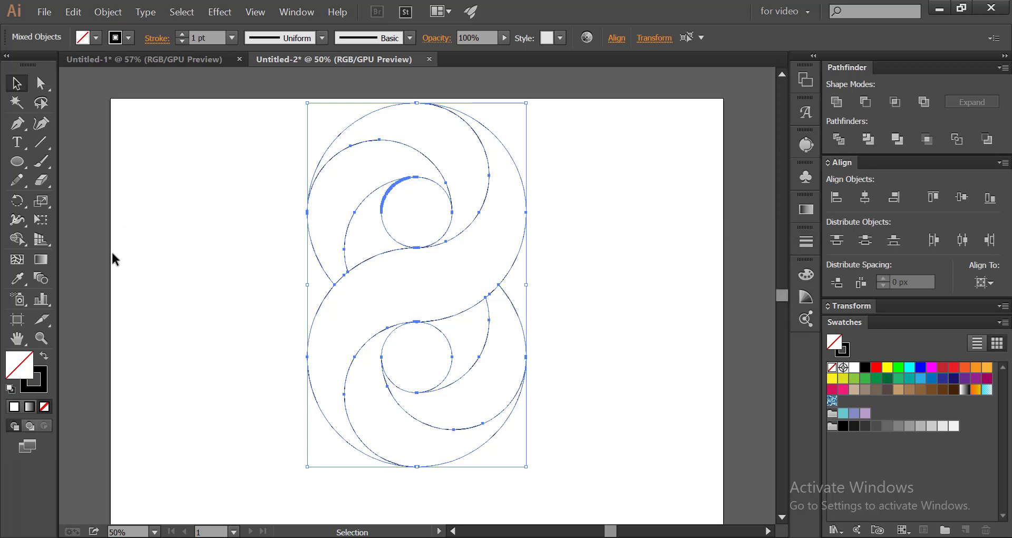
{"action": "left_click", "coordinate": [45, 358]}
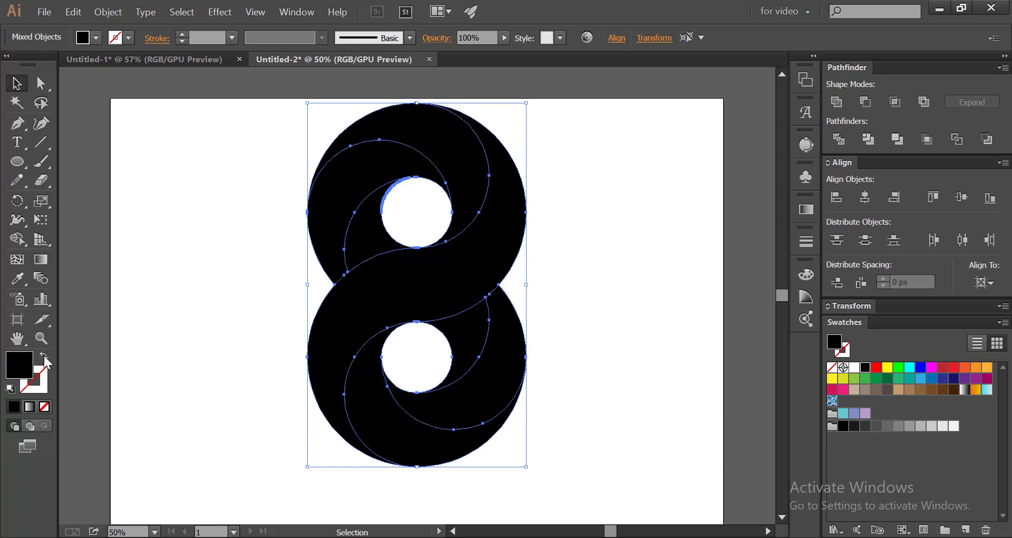
{"action": "left_click", "coordinate": [274, 299]}
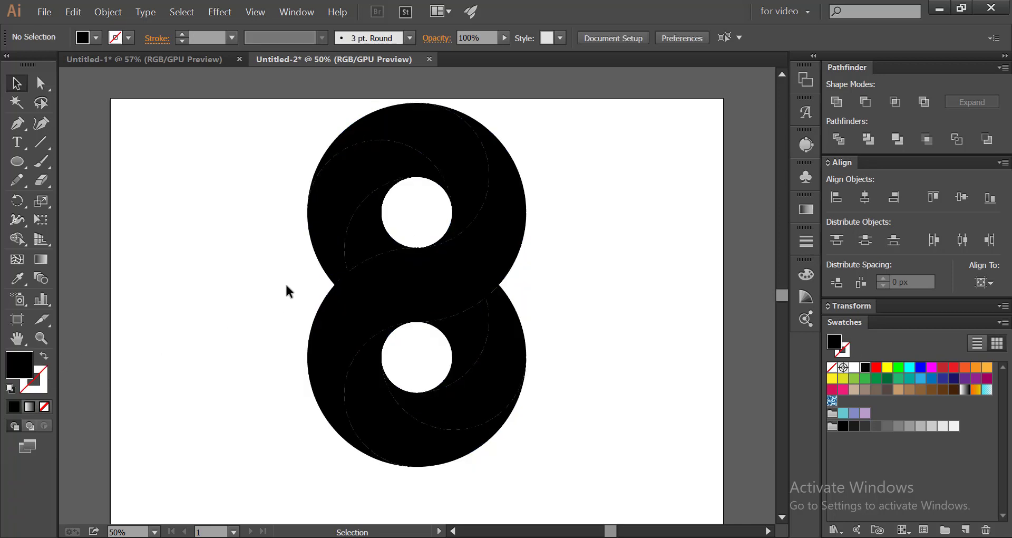
{"action": "left_click", "coordinate": [403, 199]}
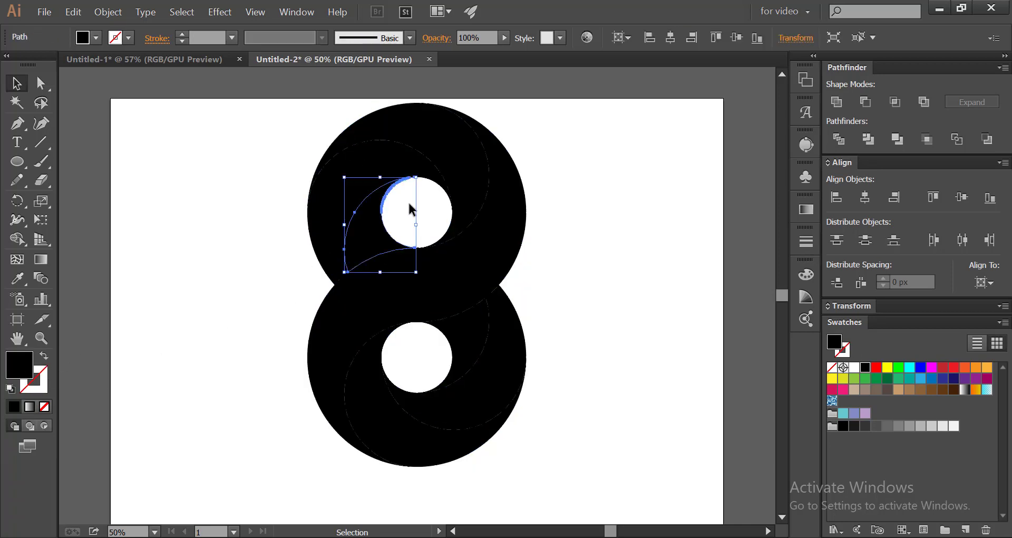
{"action": "left_click", "coordinate": [286, 241]}
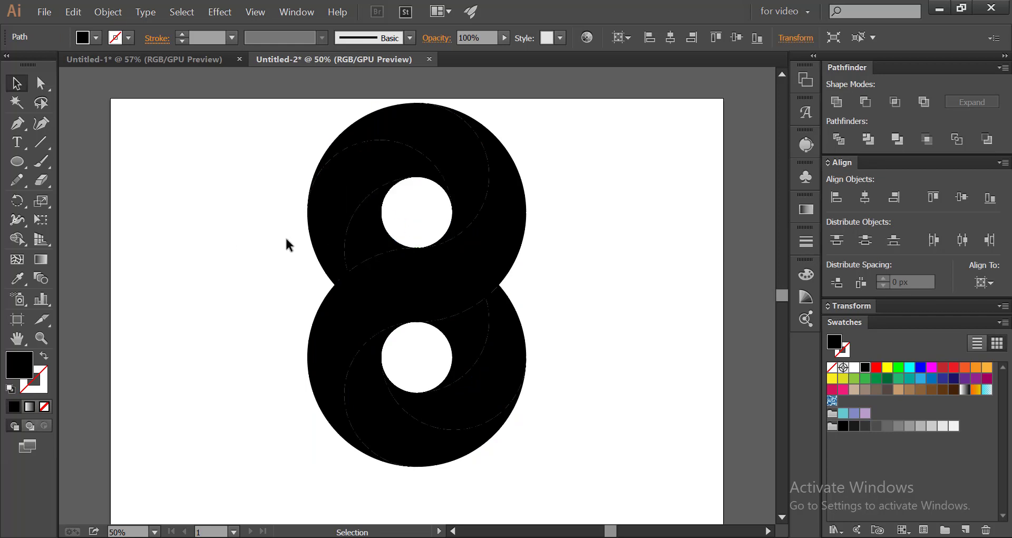
{"action": "left_click", "coordinate": [362, 233]}
{"action": "left_click", "coordinate": [254, 227]}
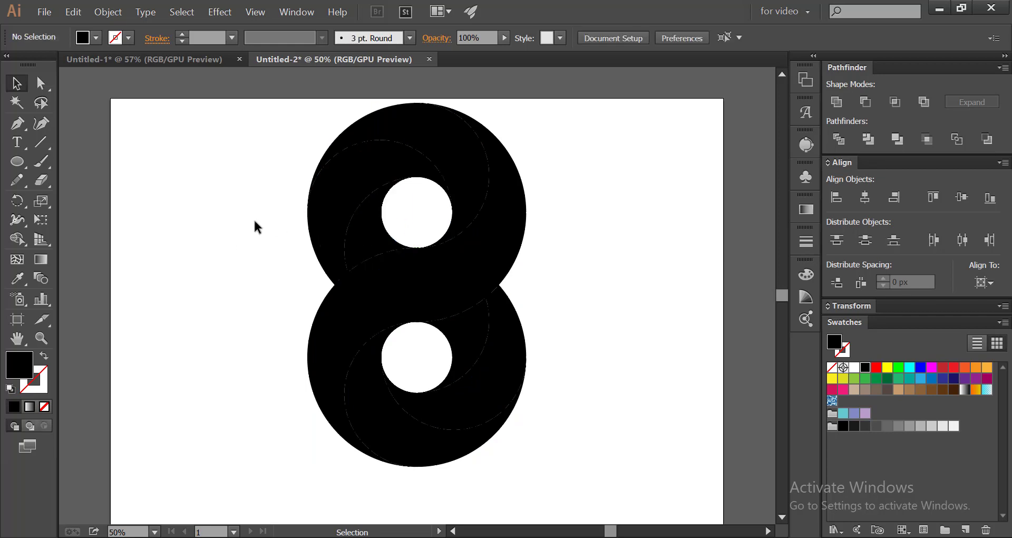
- Move the whole figure straight down to the middle of the artboard, and fit the artboard in the window
{"action": "left_click_drag", "start_coordinate": [280, 100], "coordinate": [529, 470]}
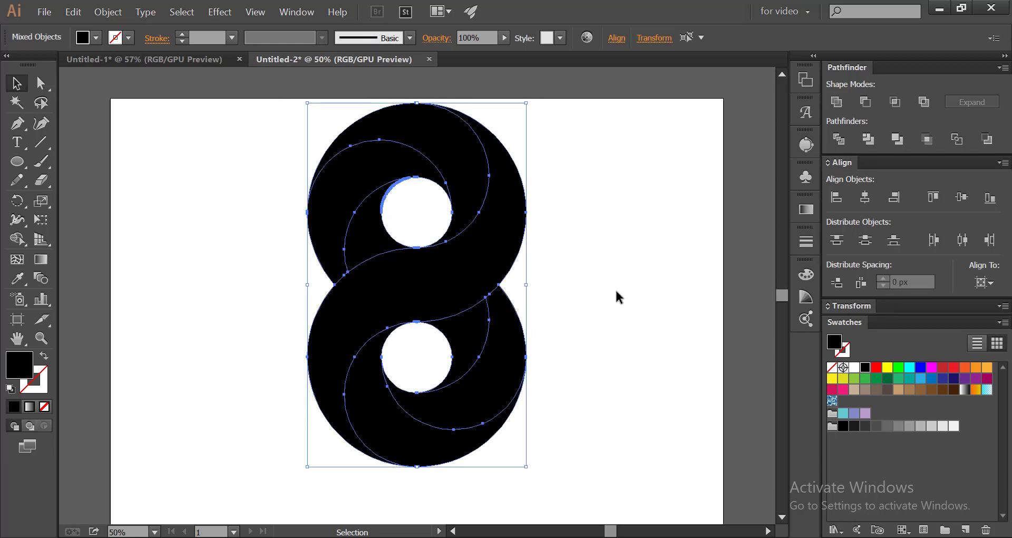
{"action": "left_click_drag", "start_coordinate": [429, 283], "coordinate": [429, 331]}
{"action": "key", "text": "ctrl+0"}
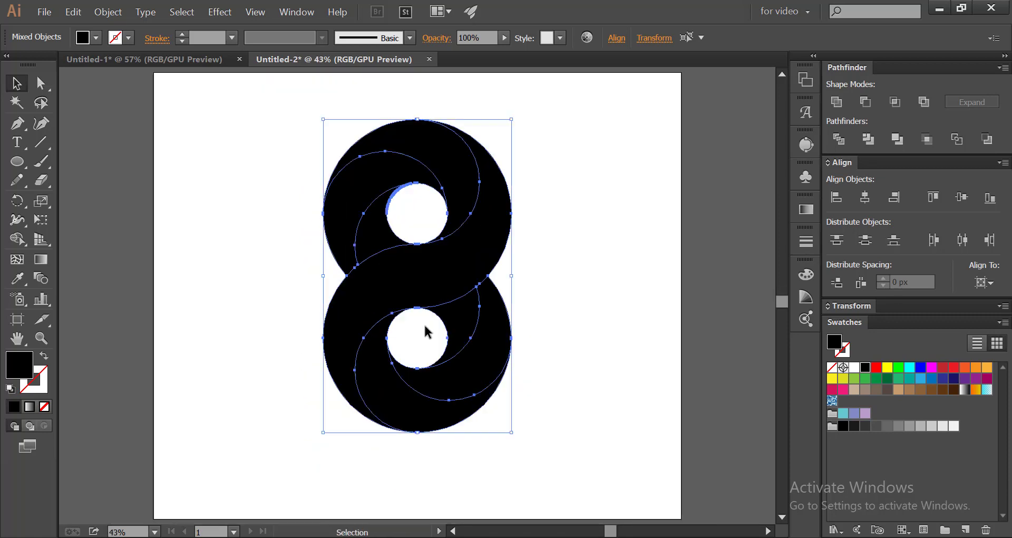
{"action": "left_click", "coordinate": [279, 194]}
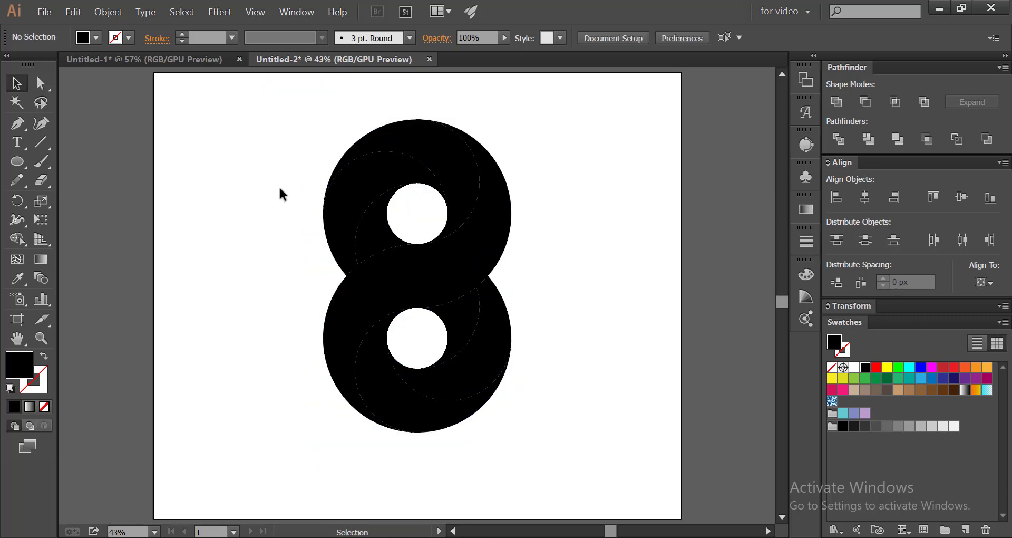
{"action": "left_click_drag", "start_coordinate": [278, 105], "coordinate": [549, 462]}
{"action": "left_click", "coordinate": [269, 314]}
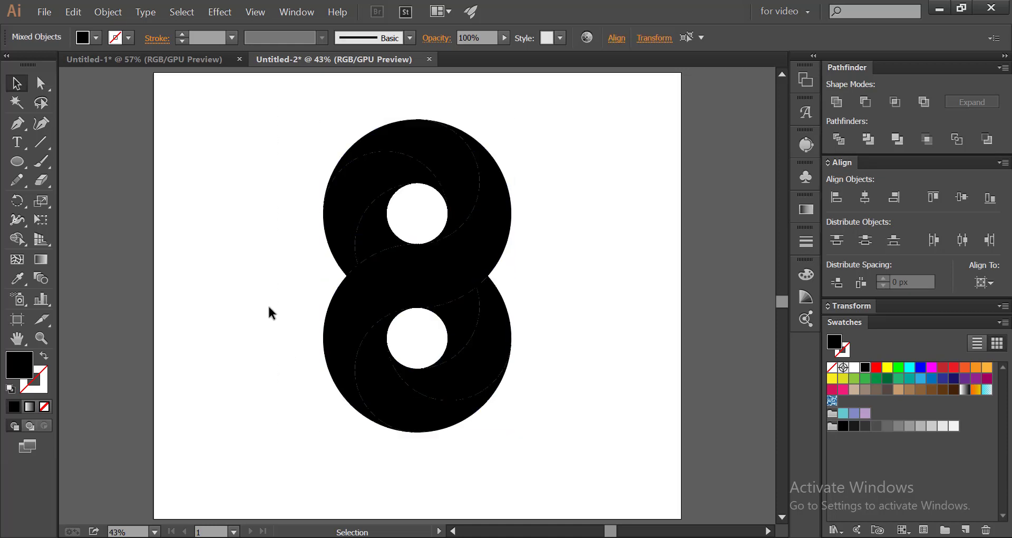
- Fill the large left swirl of the upper loop with a linear gradient from cyan to blue
{"action": "left_click", "coordinate": [343, 227]}
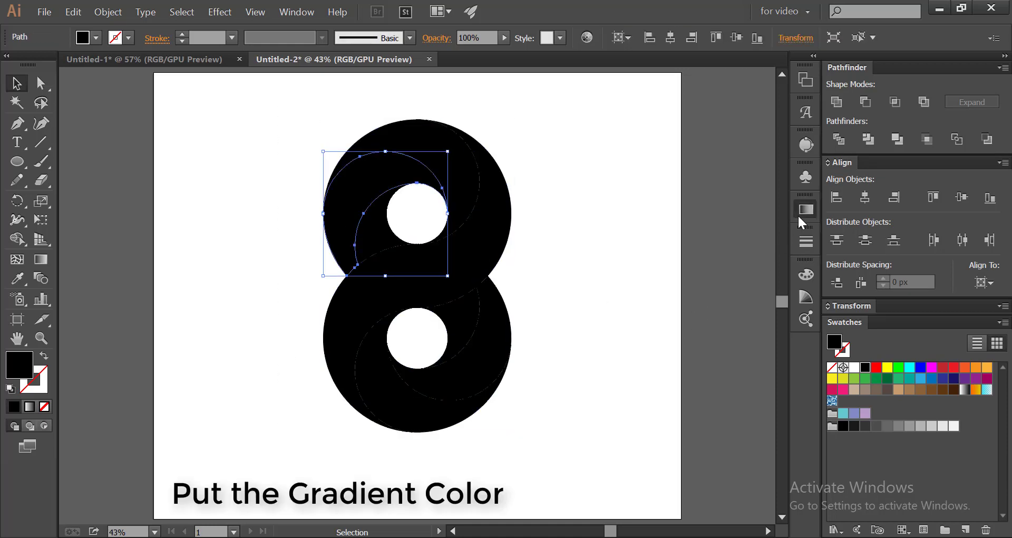
{"action": "left_click", "coordinate": [803, 210]}
{"action": "left_click", "coordinate": [643, 309]}
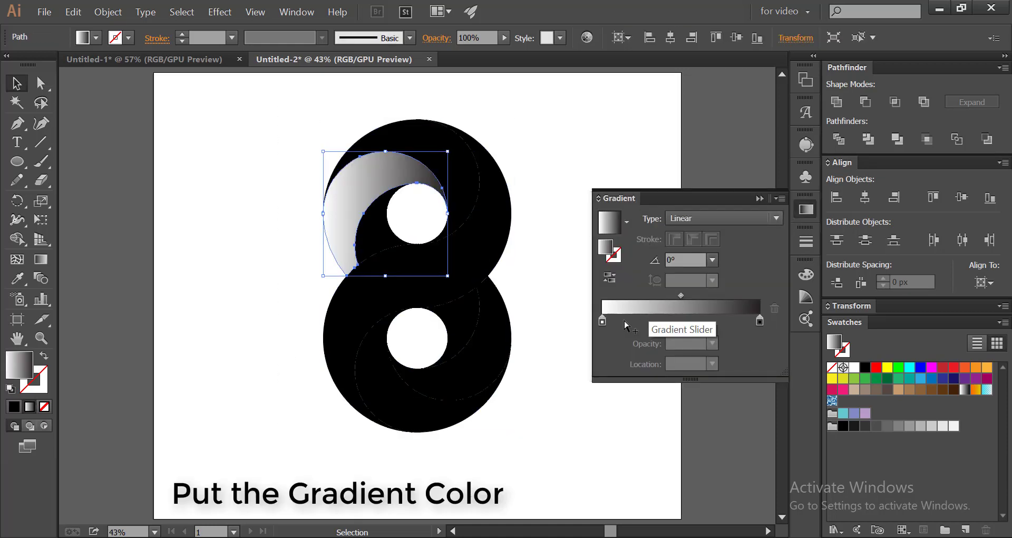
{"action": "double_click", "coordinate": [602, 320]}
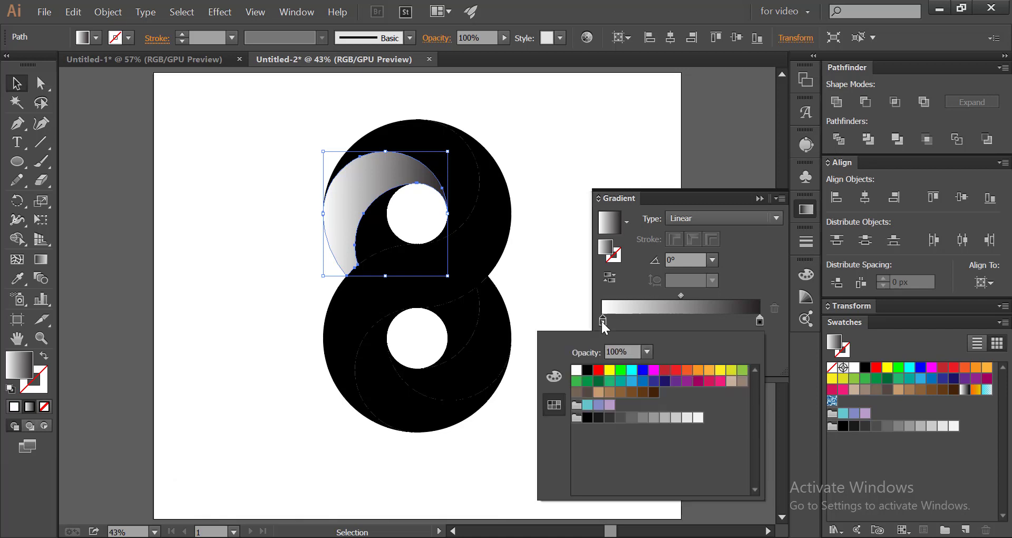
{"action": "left_click", "coordinate": [631, 369]}
{"action": "left_click", "coordinate": [760, 321]}
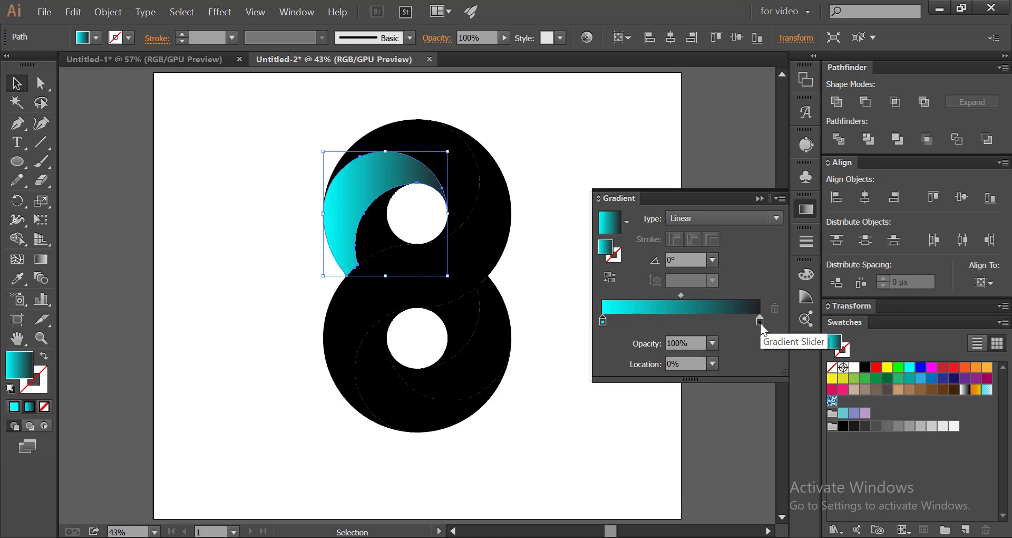
{"action": "double_click", "coordinate": [760, 321]}
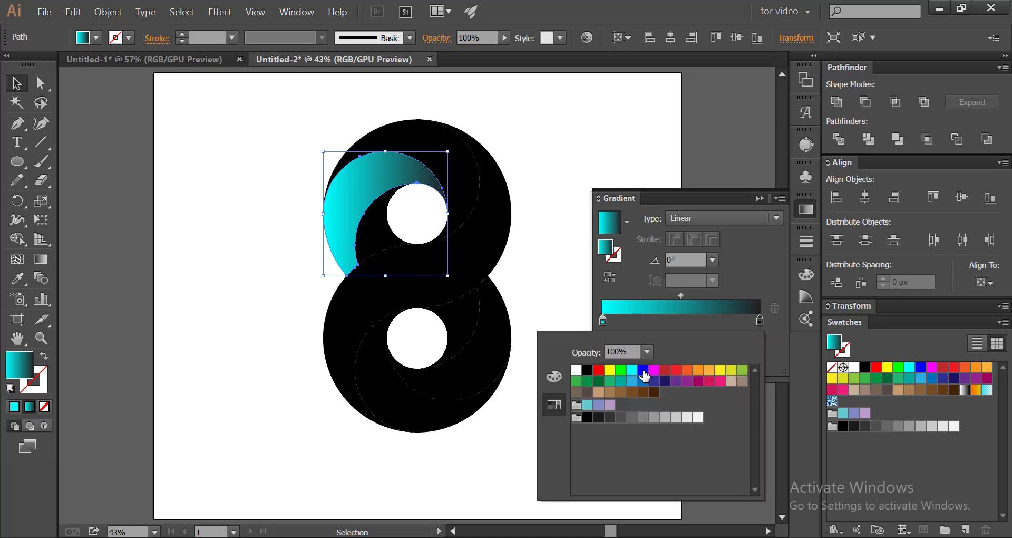
{"action": "left_click", "coordinate": [761, 260]}
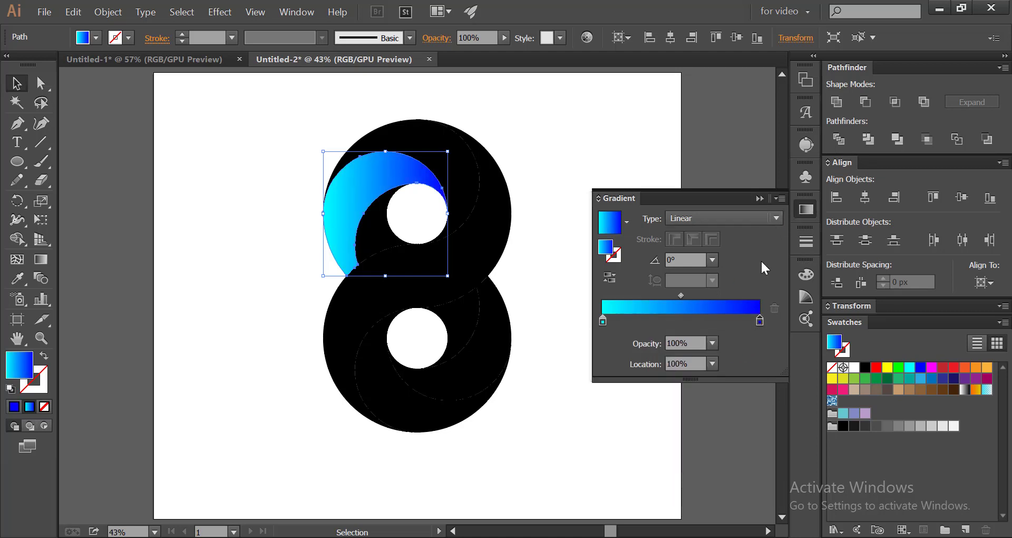
- Change the large left swirl's gradient type to Radial, keeping cyan in the centre and blue outside
{"action": "left_click", "coordinate": [687, 217]}
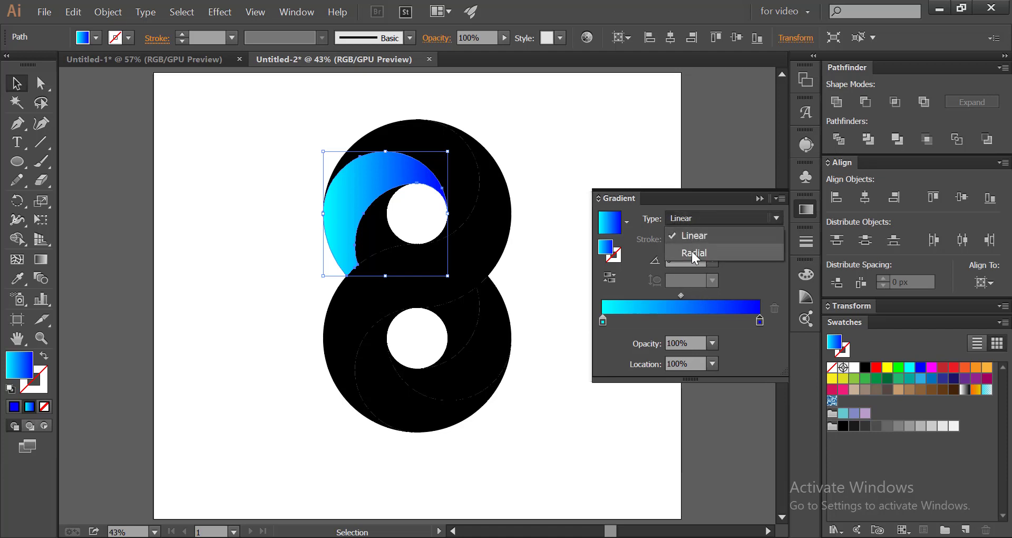
{"action": "left_click", "coordinate": [691, 251]}
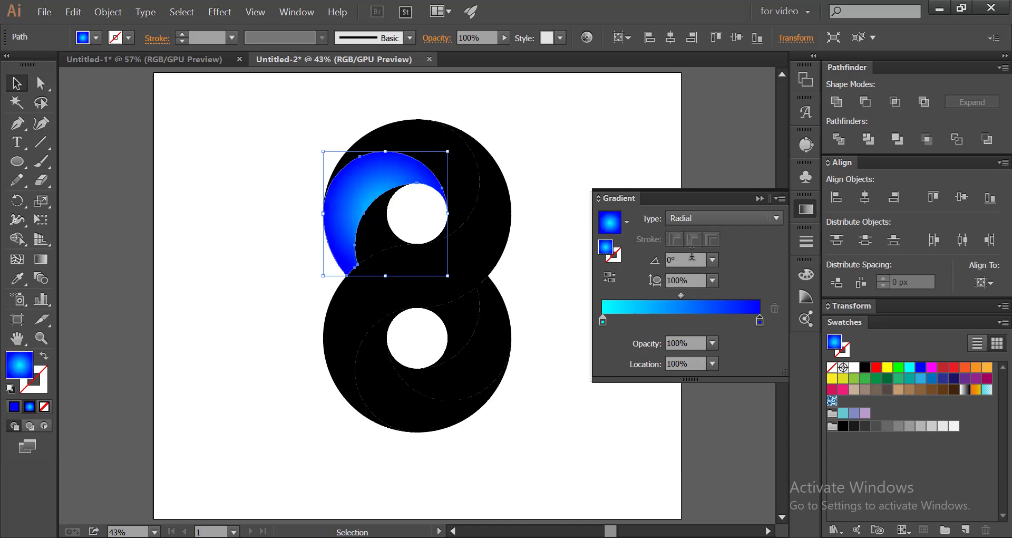
{"action": "left_click", "coordinate": [605, 278]}
{"action": "left_click", "coordinate": [607, 279]}
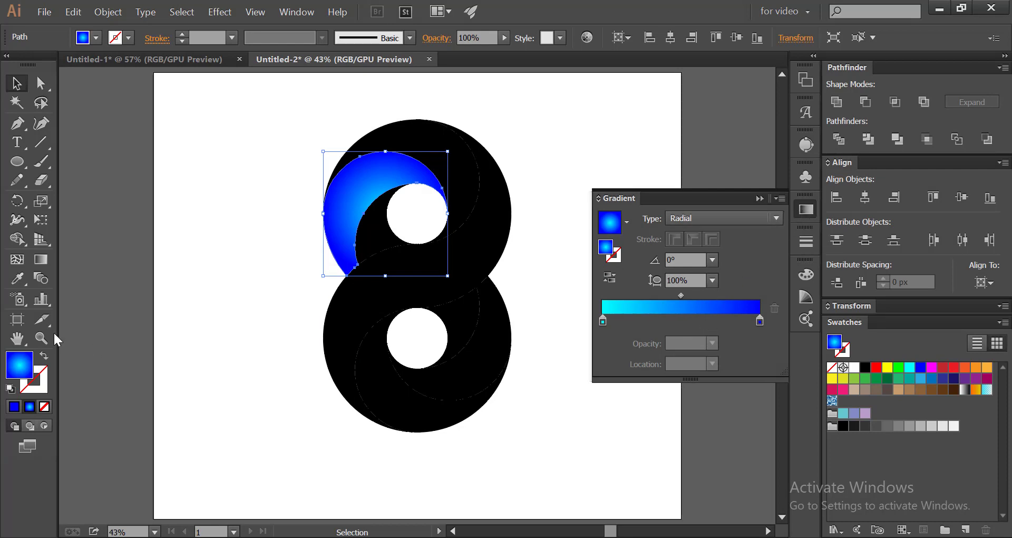
- Select all the remaining black shapes and copy the upper left swirl's radial gradient onto them with the Eyedropper
{"action": "left_click", "coordinate": [302, 116]}
{"action": "left_click", "coordinate": [391, 137]}
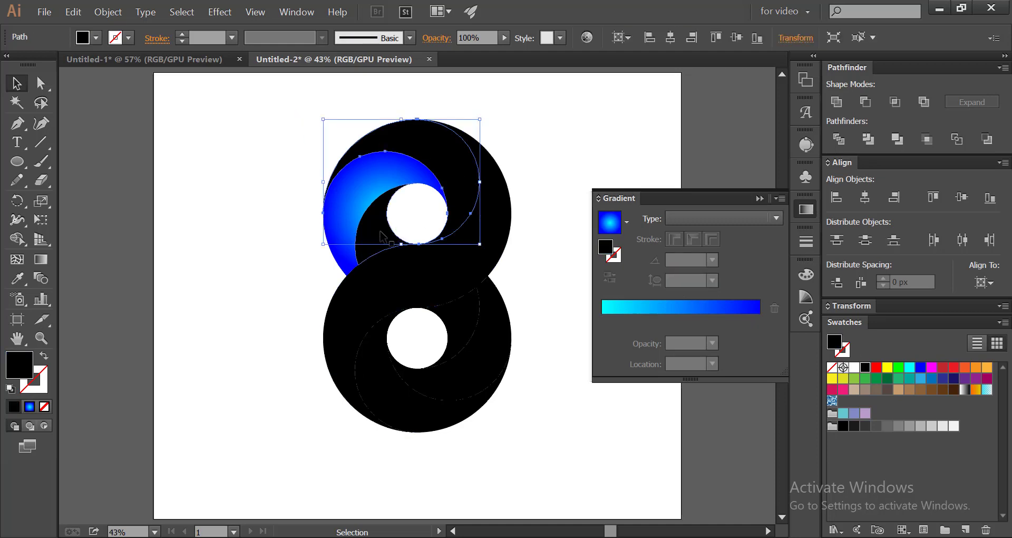
{"action": "left_click", "coordinate": [472, 331], "text": "shift"}
{"action": "left_click", "coordinate": [482, 336], "text": "shift"}
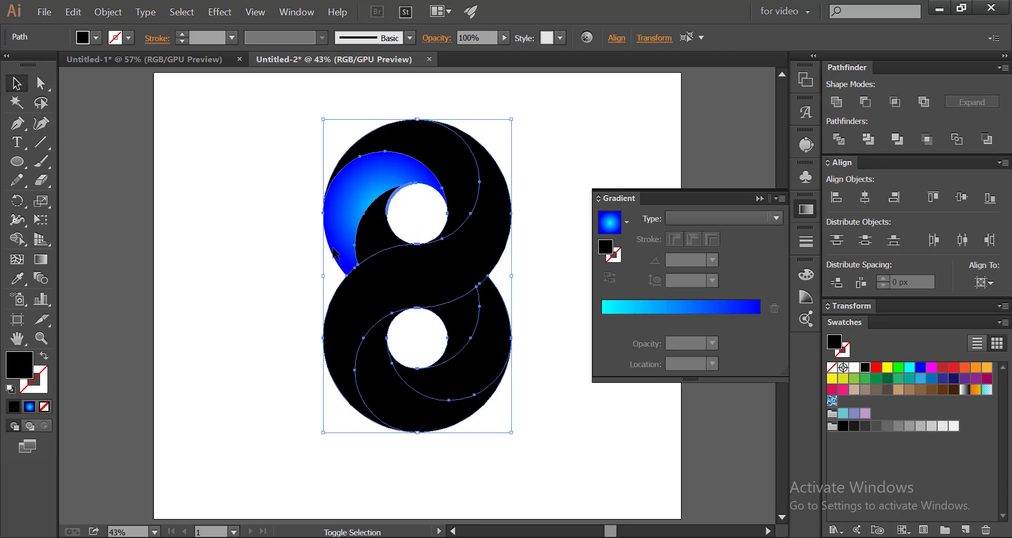
{"action": "left_click", "coordinate": [17, 278]}
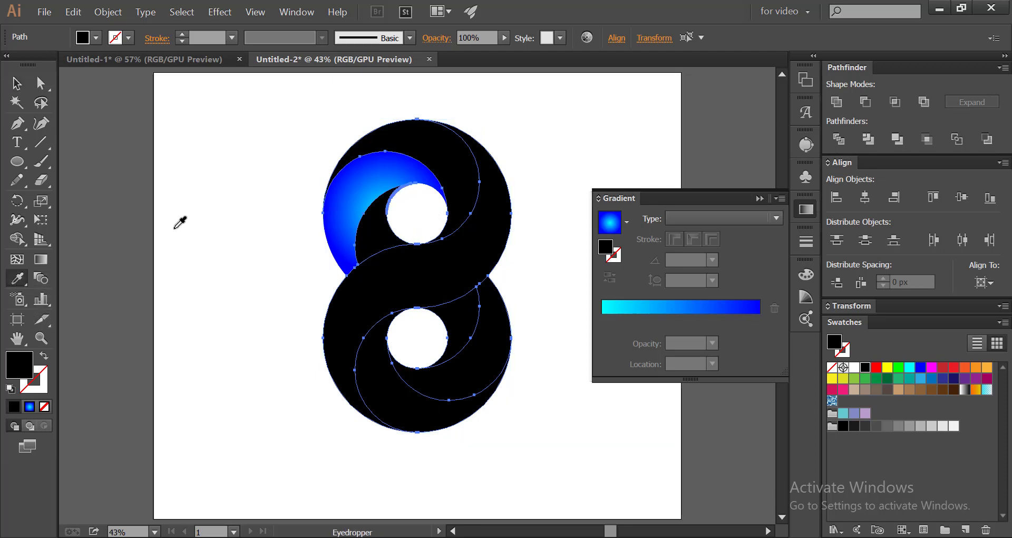
{"action": "left_click", "coordinate": [337, 211]}
{"action": "left_click", "coordinate": [16, 85]}
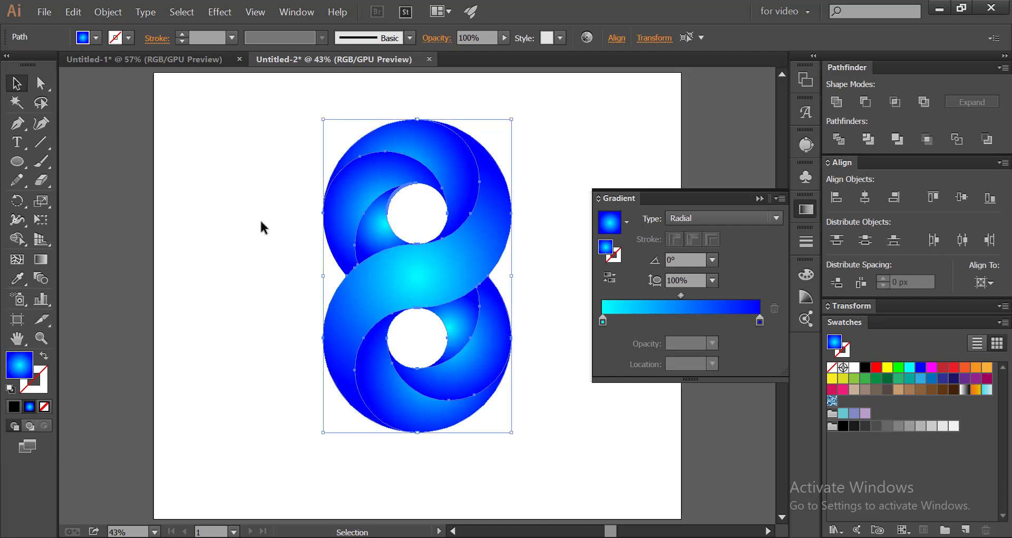
{"action": "left_click", "coordinate": [251, 233]}
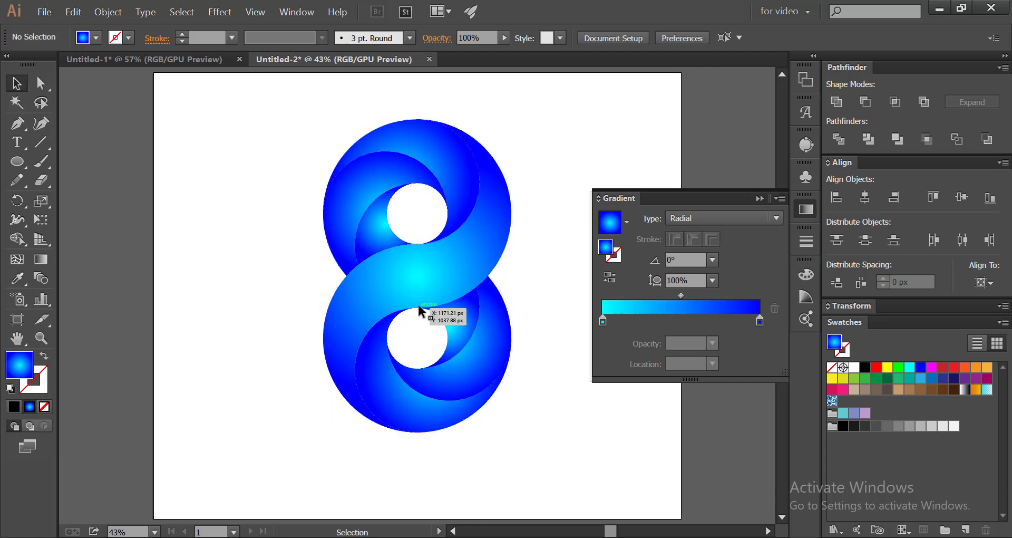
- Change the gradient type of the small inner swirl left of the upper hole to Linear
{"action": "left_click", "coordinate": [806, 216]}
{"action": "left_click", "coordinate": [384, 232]}
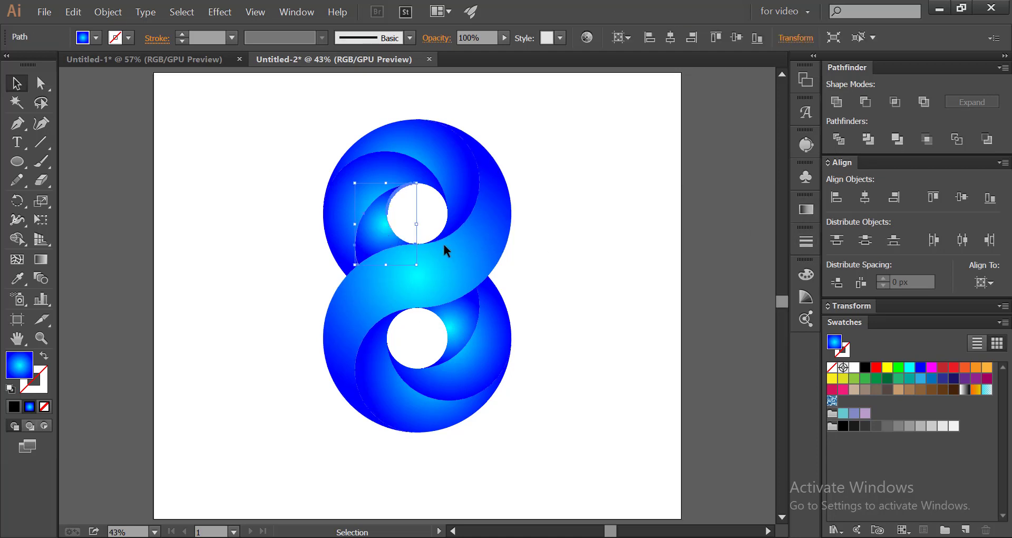
{"action": "left_click", "coordinate": [805, 214]}
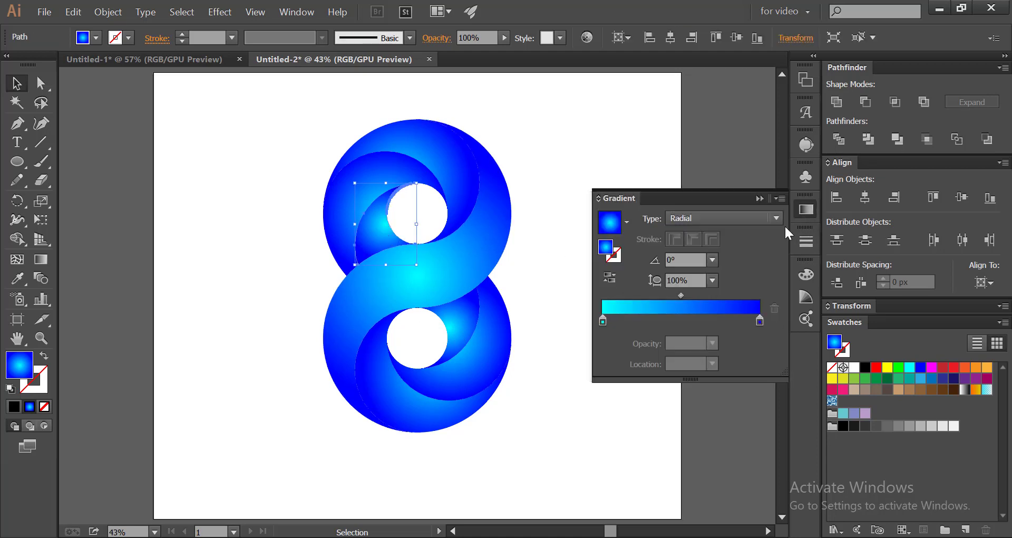
{"action": "left_click", "coordinate": [707, 218]}
{"action": "left_click", "coordinate": [696, 232]}
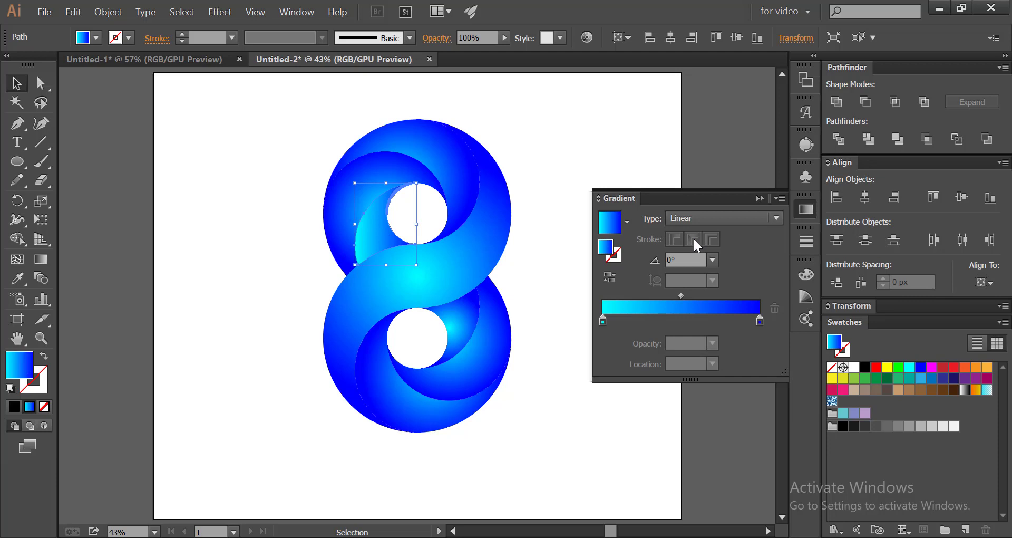
- Reverse the linear gradient of the small inner swirl beside the upper hole so it runs from blue to cyan
{"action": "left_click", "coordinate": [610, 276]}
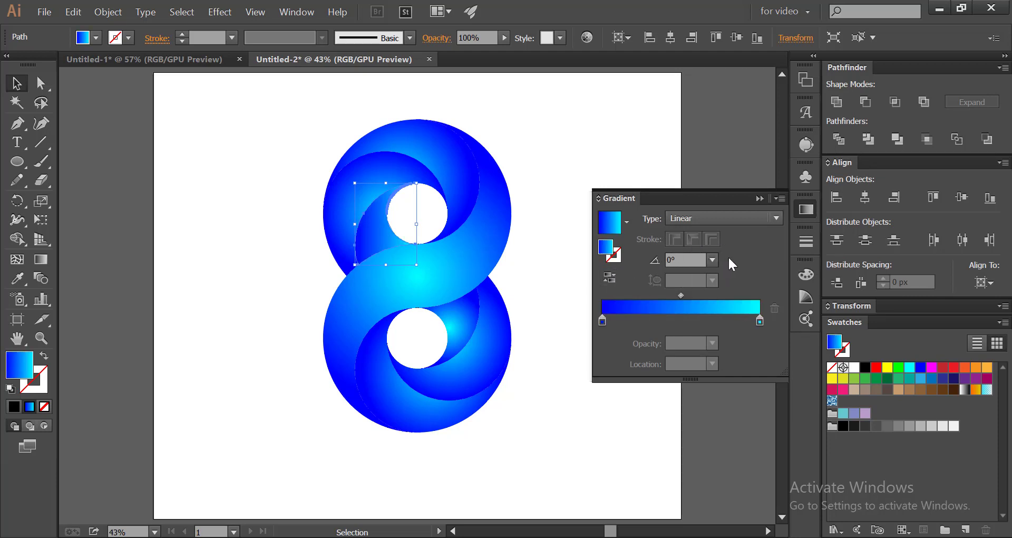
- Try a 45° angle on the small upper swirl's linear gradient, and set the angle back to 0°
{"action": "left_click", "coordinate": [713, 259]}
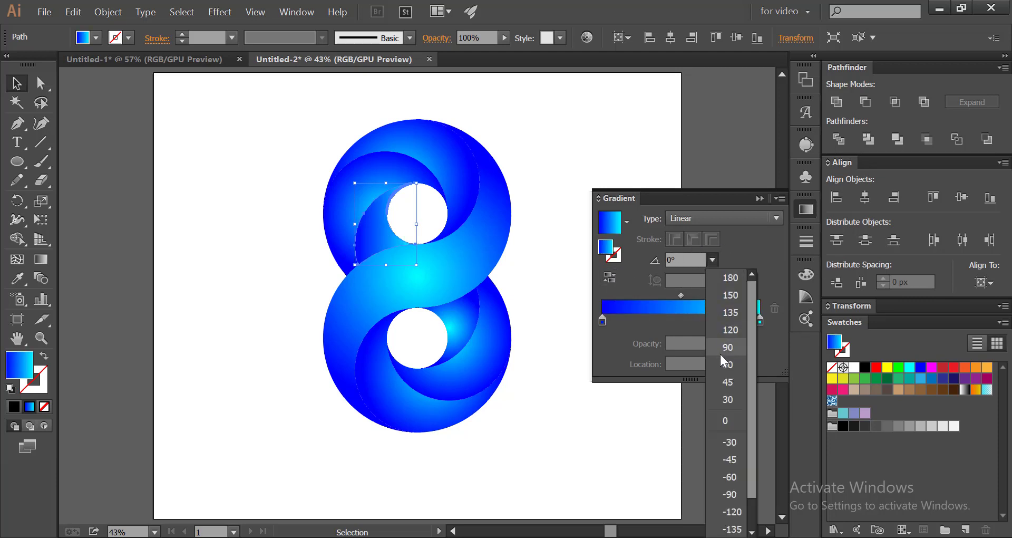
{"action": "left_click", "coordinate": [727, 384]}
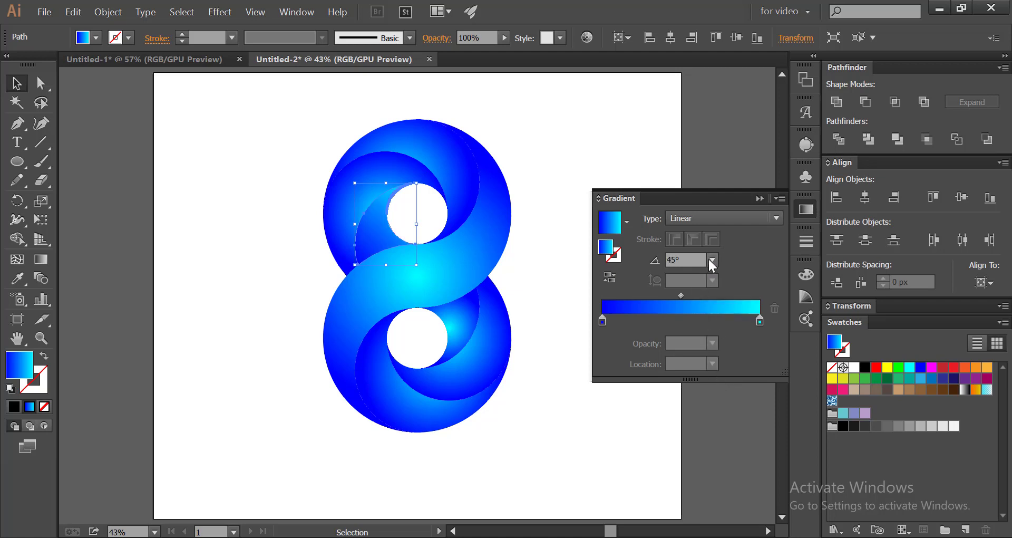
{"action": "left_click", "coordinate": [712, 259]}
{"action": "left_click", "coordinate": [726, 395]}
{"action": "left_click", "coordinate": [712, 260]}
{"action": "left_click", "coordinate": [717, 407]}
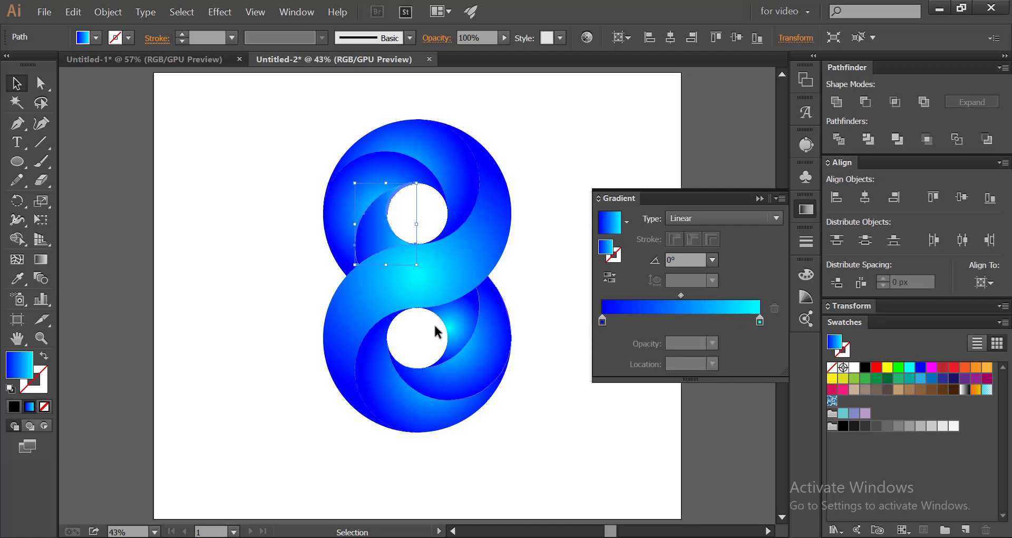
- Change the small inner swirl right of the lower hole to a linear gradient running from cyan to blue
{"action": "left_click", "coordinate": [455, 311]}
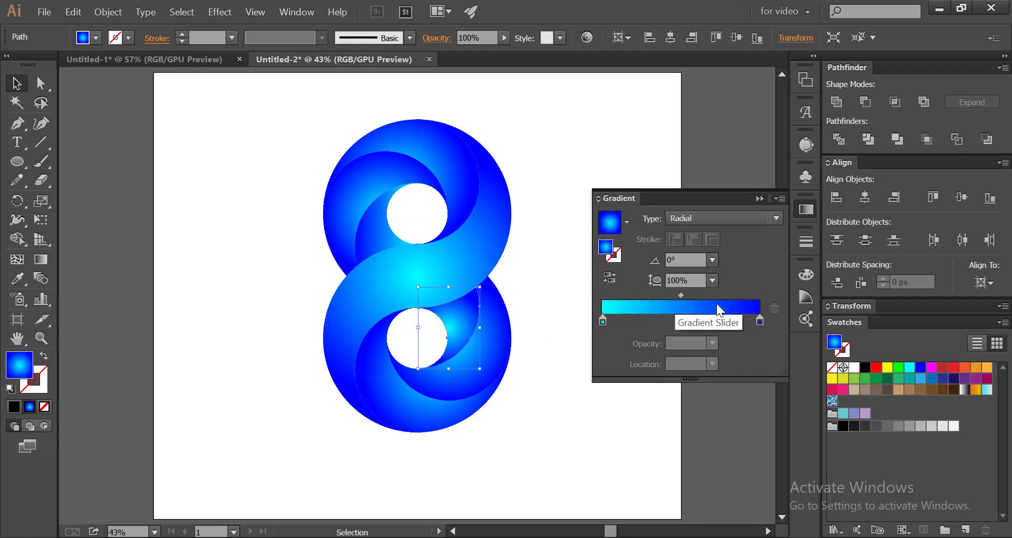
{"action": "left_click", "coordinate": [609, 277]}
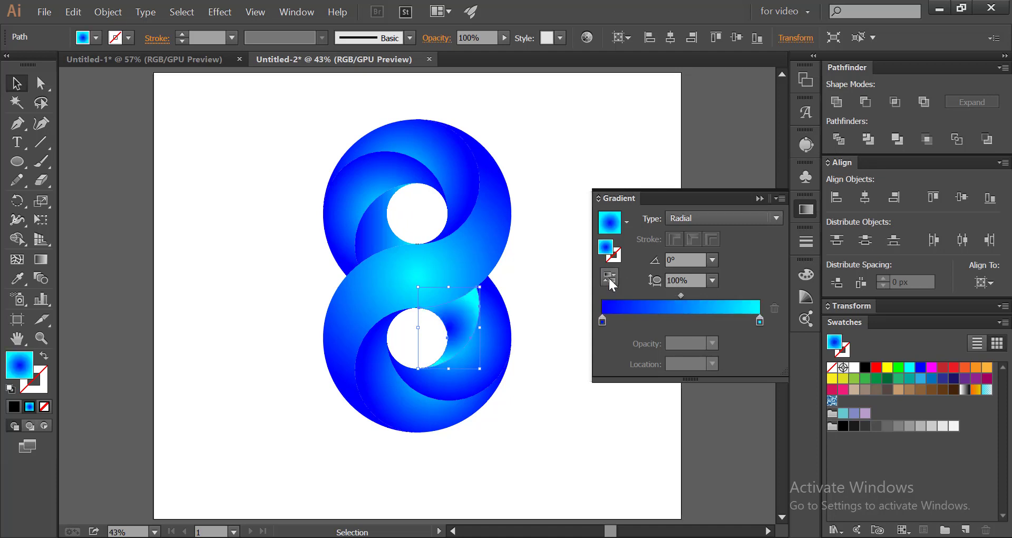
{"action": "left_click", "coordinate": [689, 220]}
{"action": "left_click", "coordinate": [690, 234]}
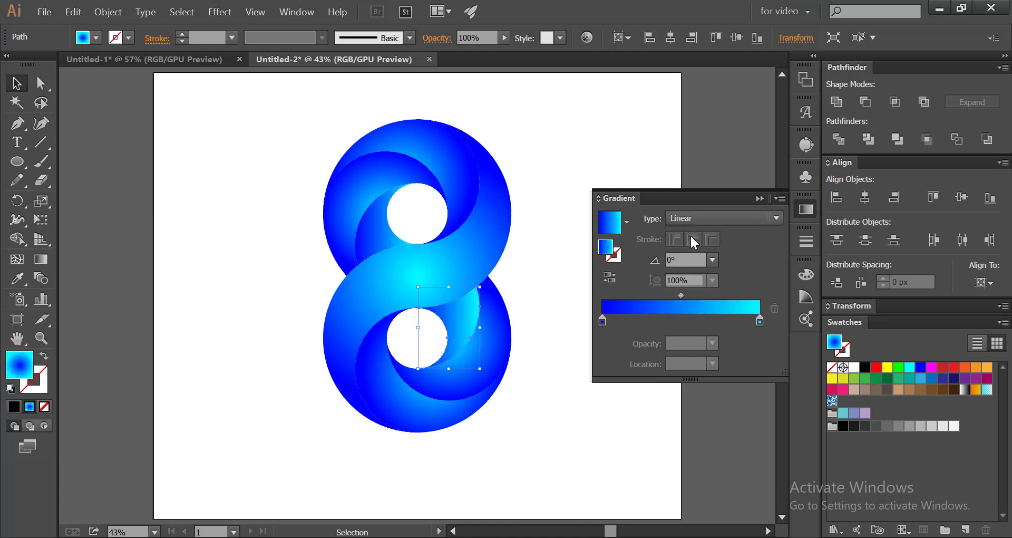
{"action": "left_click", "coordinate": [610, 277]}
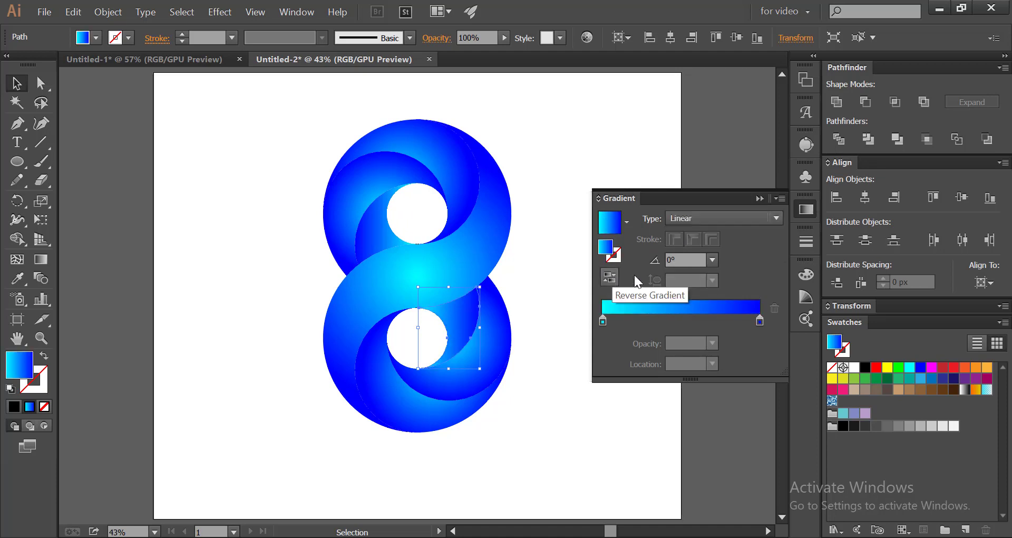
{"action": "left_click", "coordinate": [800, 212]}
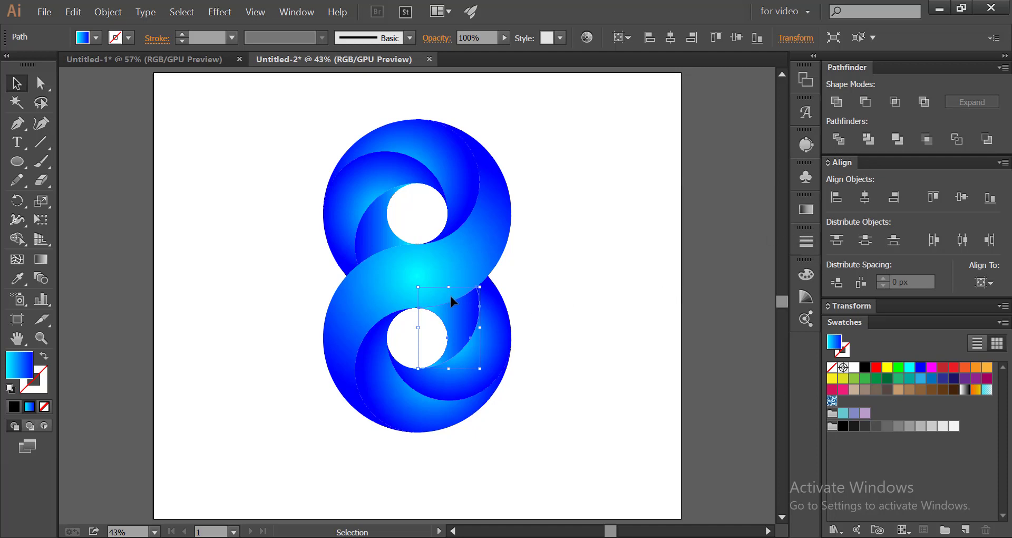
- Add a cyan colour stop at 50% location to the radial gradient of the large central S-shaped band
{"action": "left_click", "coordinate": [437, 276]}
{"action": "left_click", "coordinate": [806, 211]}
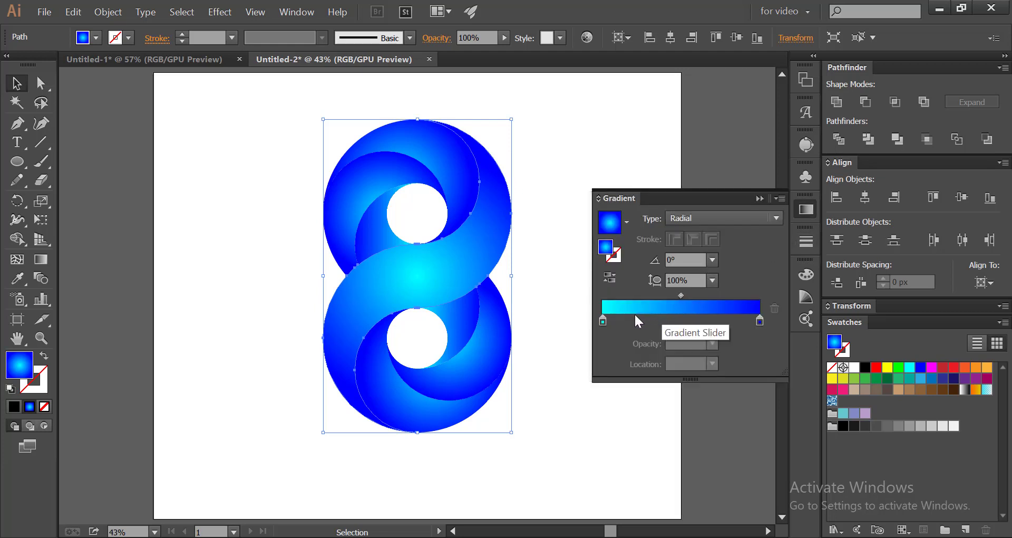
{"action": "left_click", "coordinate": [619, 318]}
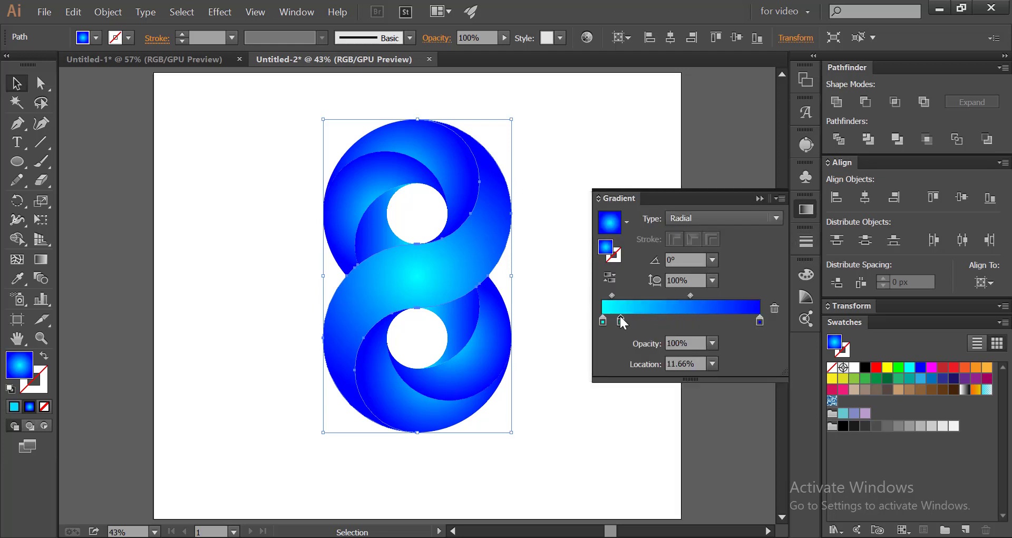
{"action": "left_click_drag", "start_coordinate": [686, 362], "coordinate": [675, 363]}
{"action": "type", "text": "50"}
{"action": "left_click", "coordinate": [693, 344]}
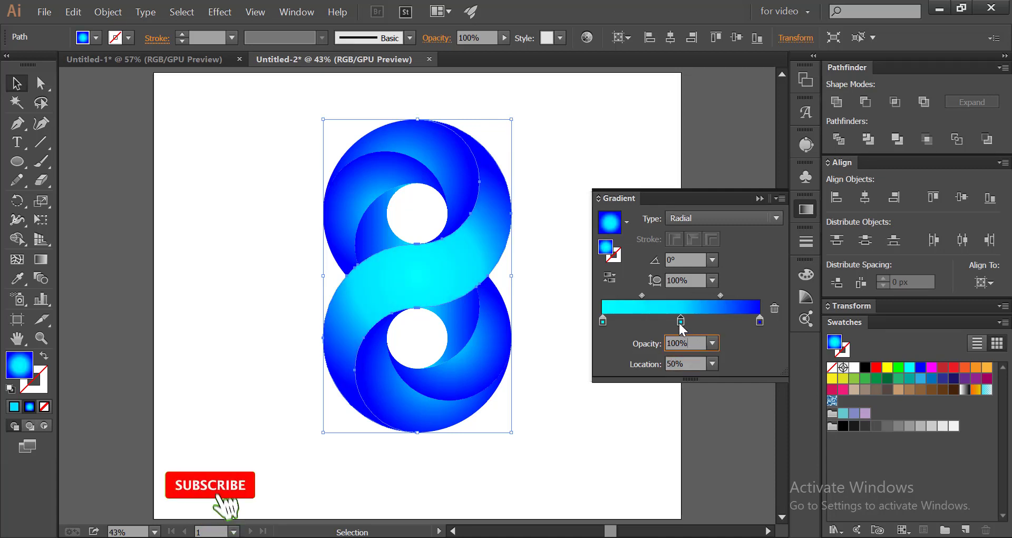
- Set the S-shaped band's first gradient stop to blue and change its gradient type to Linear
{"action": "double_click", "coordinate": [603, 320]}
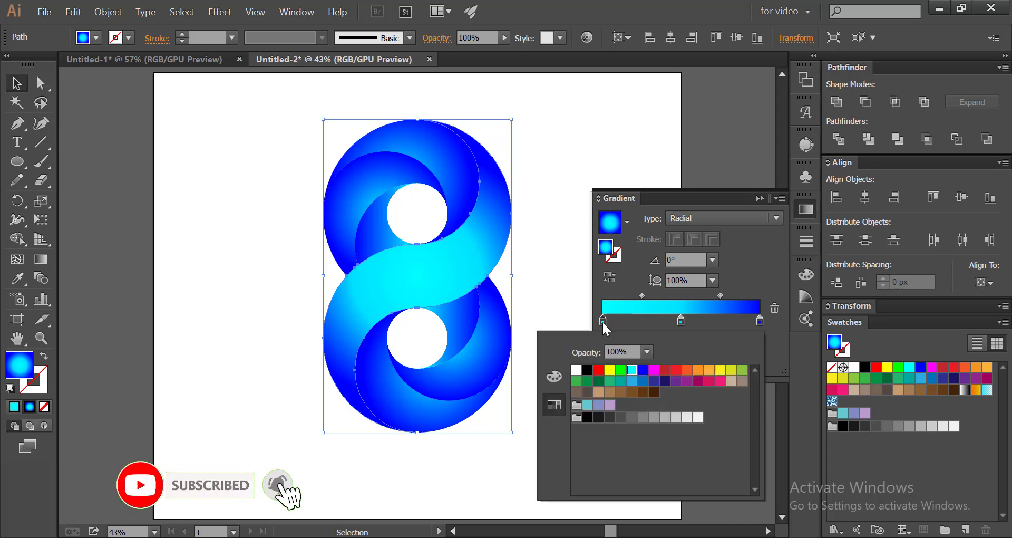
{"action": "left_click", "coordinate": [643, 369]}
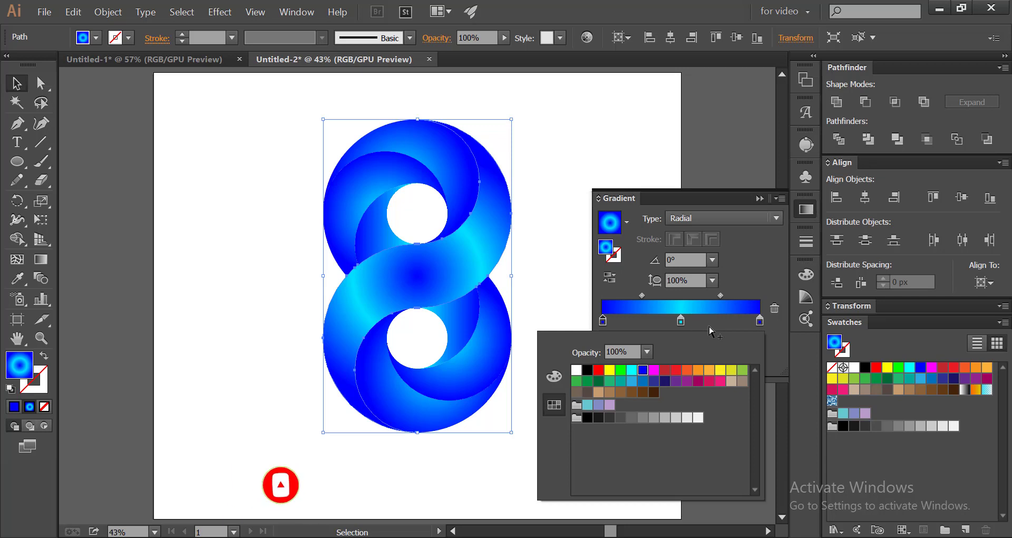
{"action": "left_click", "coordinate": [695, 219]}
{"action": "left_click", "coordinate": [693, 237]}
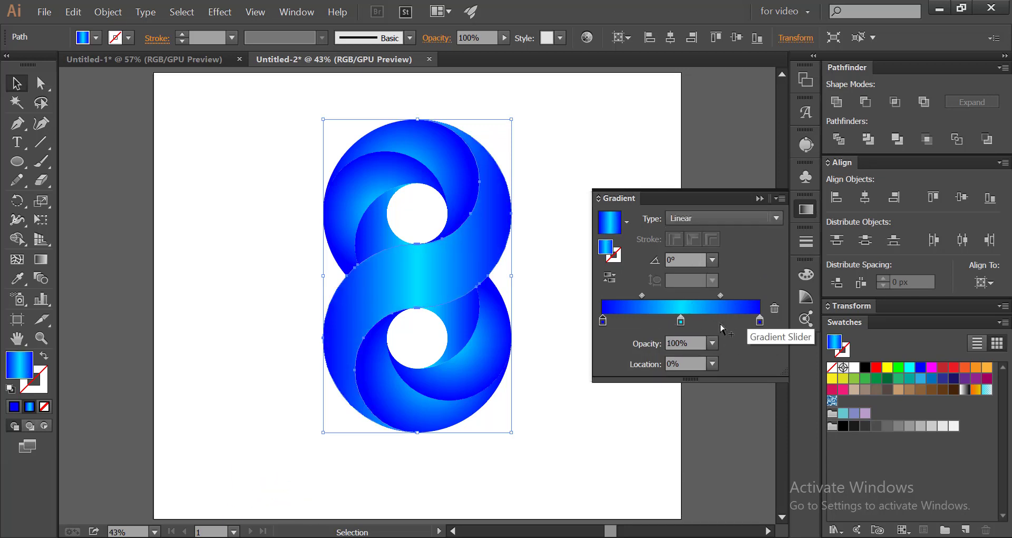
{"action": "left_click", "coordinate": [801, 211]}
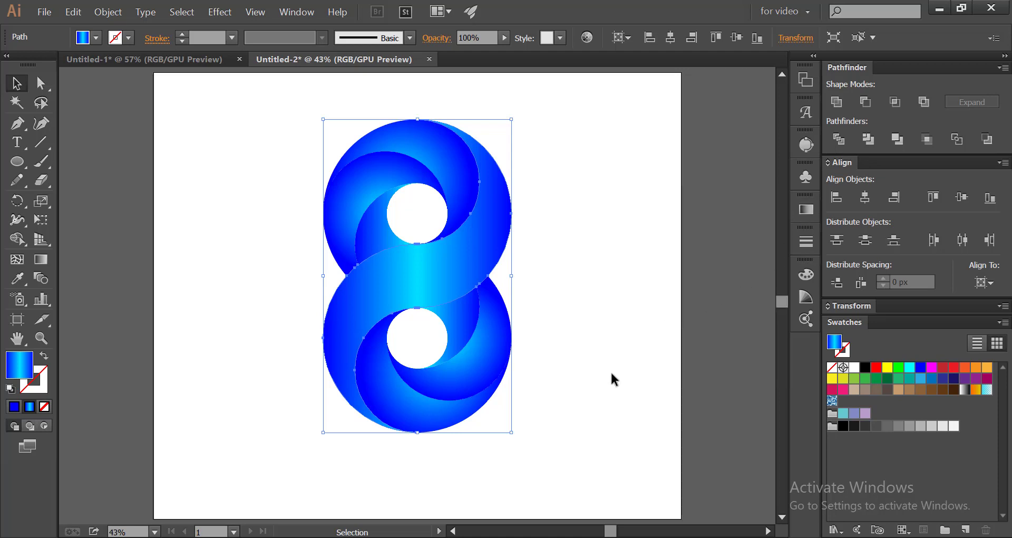
{"action": "left_click_drag", "start_coordinate": [293, 100], "coordinate": [581, 488]}
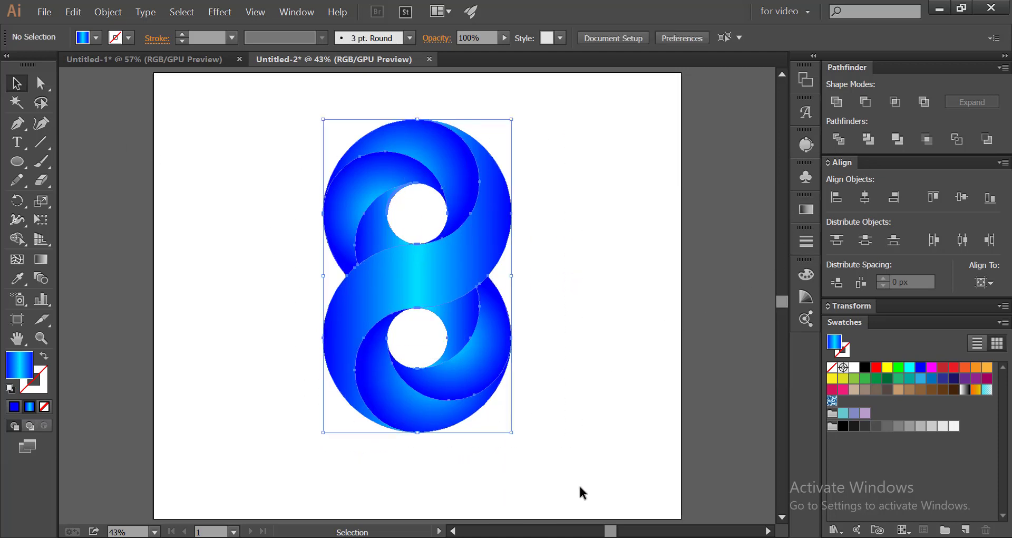
{"action": "left_click", "coordinate": [596, 446]}
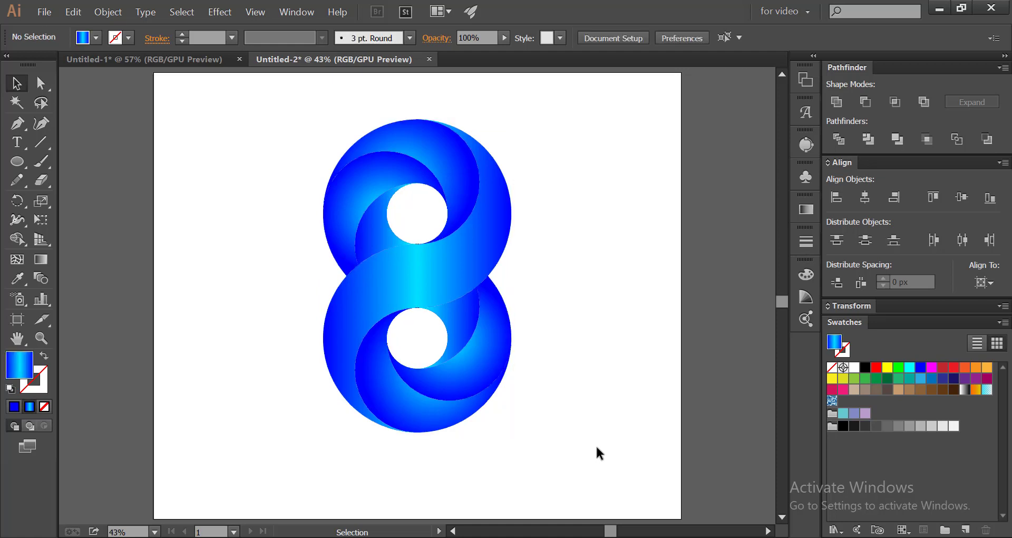